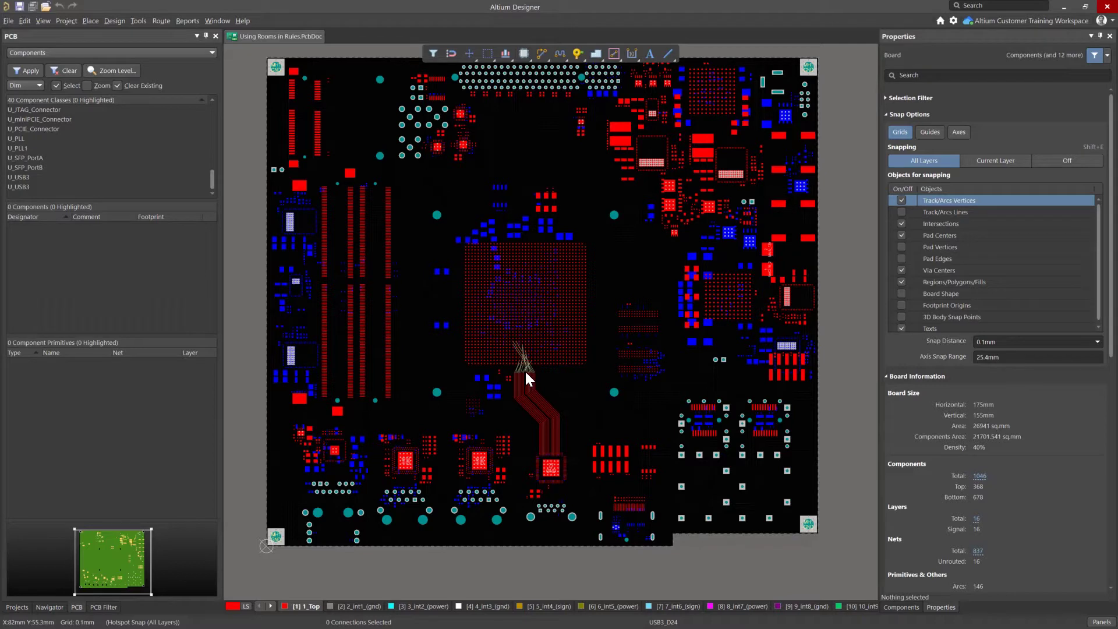
Open the design rules editor and review the 0.2mm Width rule and the 0.8mm/0.4mm RoutingVias rule
{"action": "key", "text": "d"}
{"action": "key", "text": "r"}
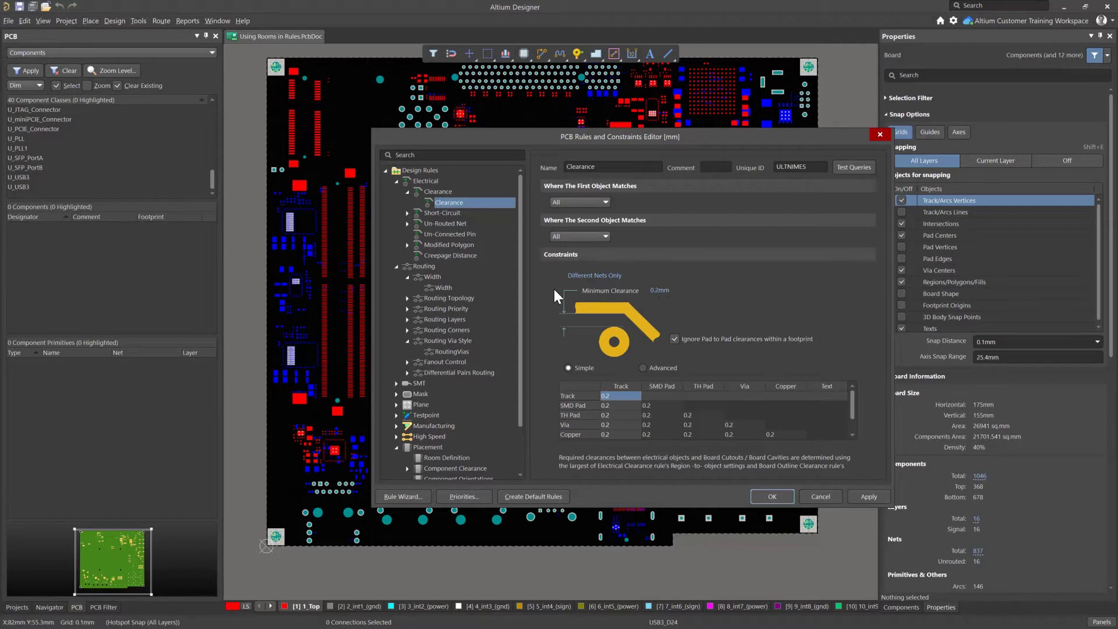
{"action": "left_click", "coordinate": [449, 288]}
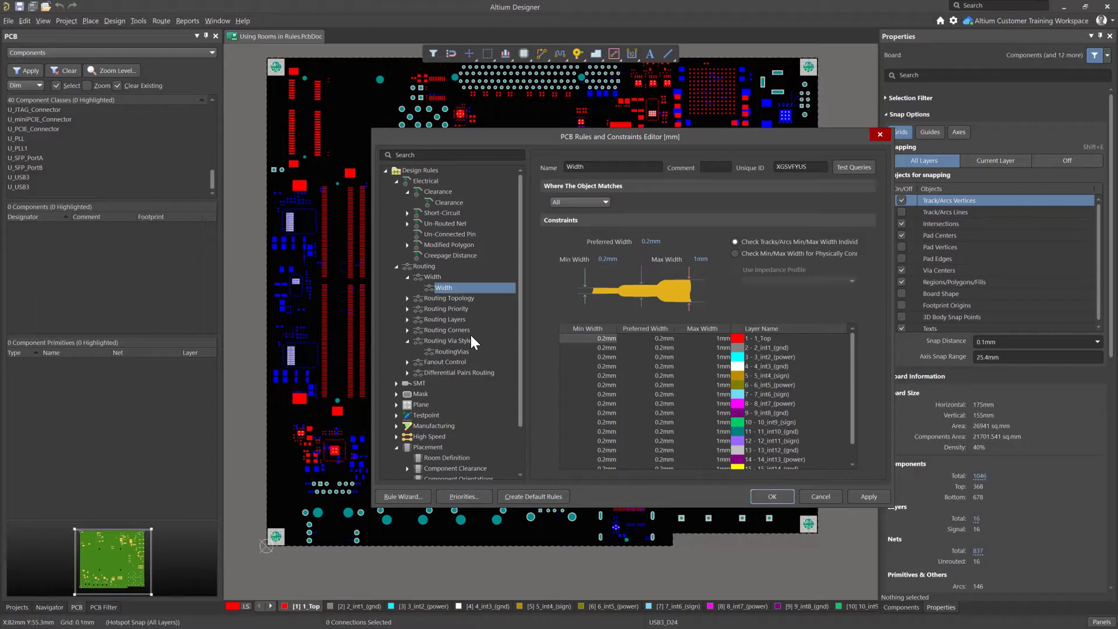
{"action": "left_click", "coordinate": [459, 350]}
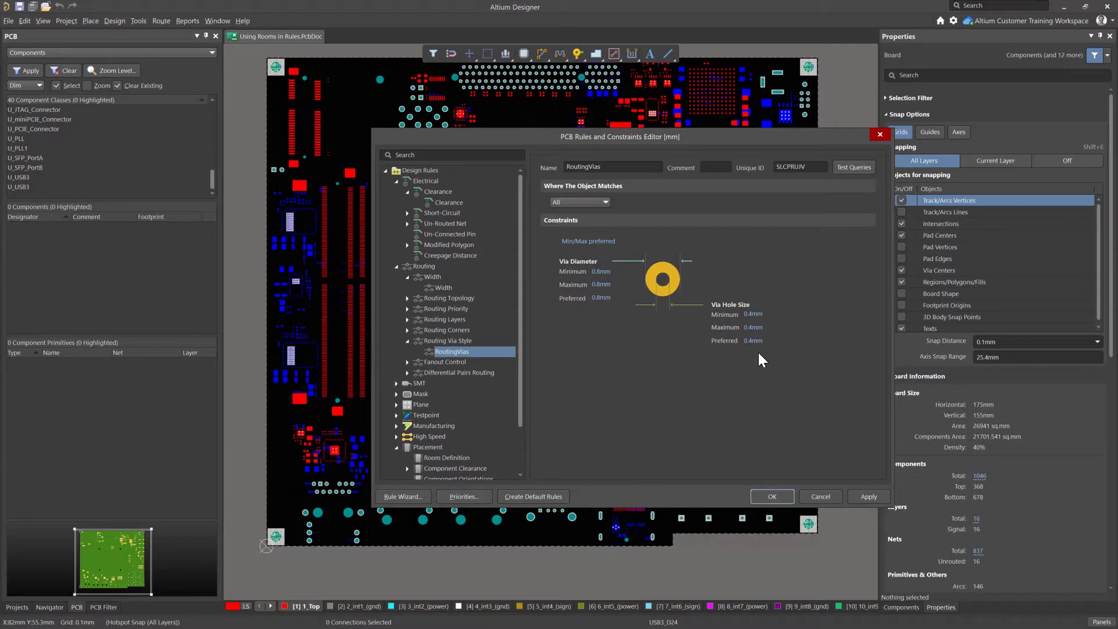
Close the rules editor, zoom into the BGA and measure the 0.5mm clearance between pads AW18 and AW19
{"action": "left_click", "coordinate": [772, 496]}
{"action": "scroll", "coordinate": [509, 324], "scroll_direction": "up", "scroll_amount": 5, "text": "ctrl"}
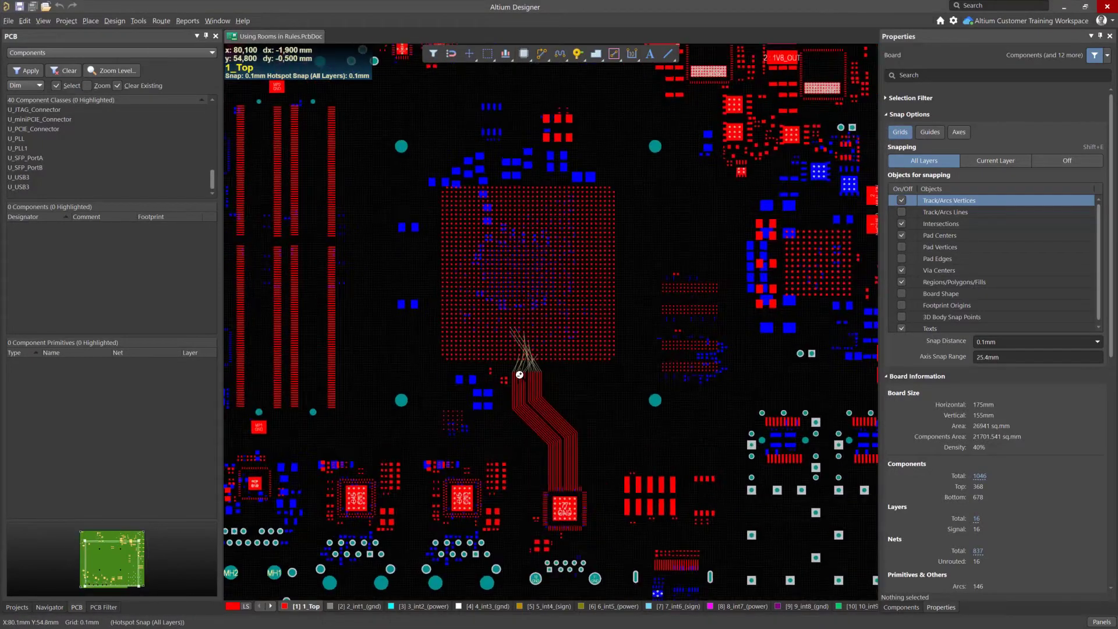
{"action": "scroll", "coordinate": [519, 374], "scroll_direction": "up", "scroll_amount": 5, "text": "ctrl"}
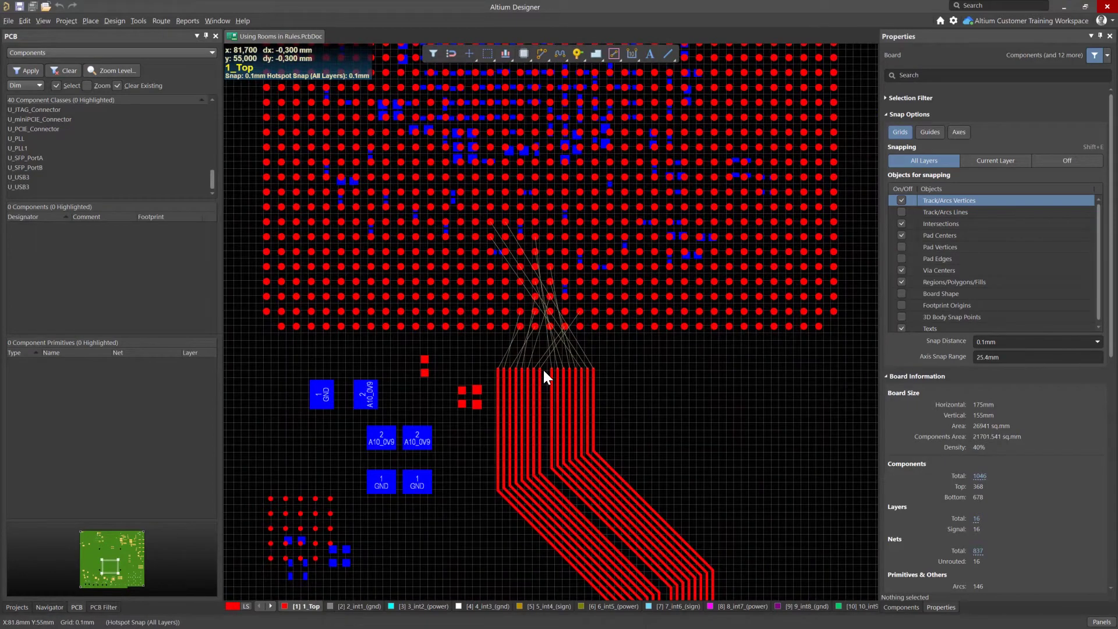
{"action": "scroll", "coordinate": [543, 370], "scroll_direction": "up", "scroll_amount": 3, "text": "ctrl"}
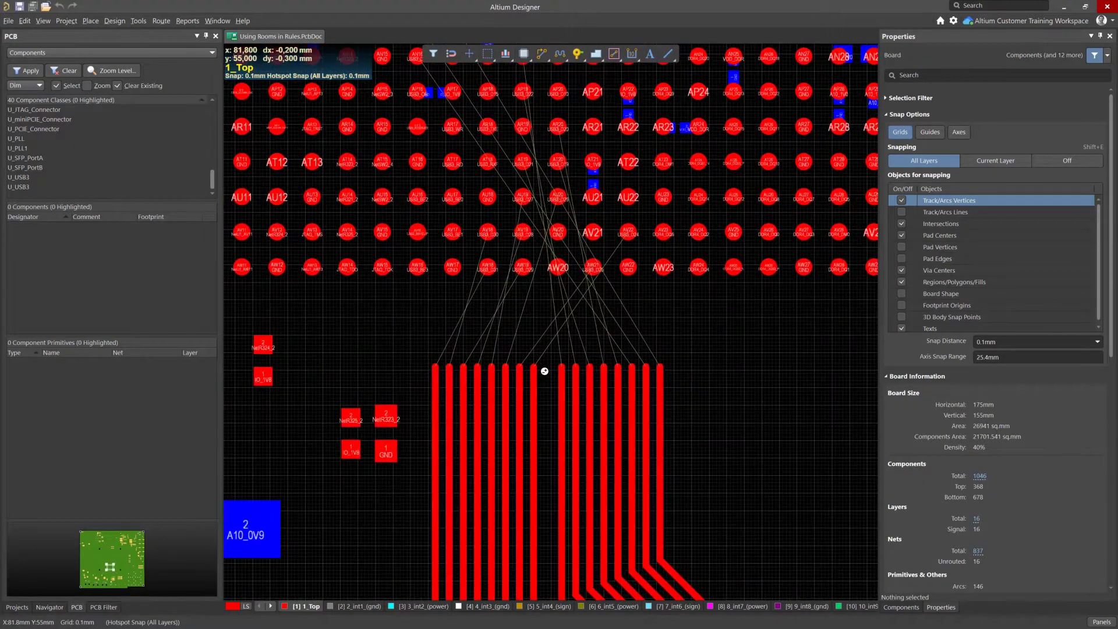
{"action": "key", "text": "ctrl+shift+m"}
{"action": "left_click", "coordinate": [493, 267]}
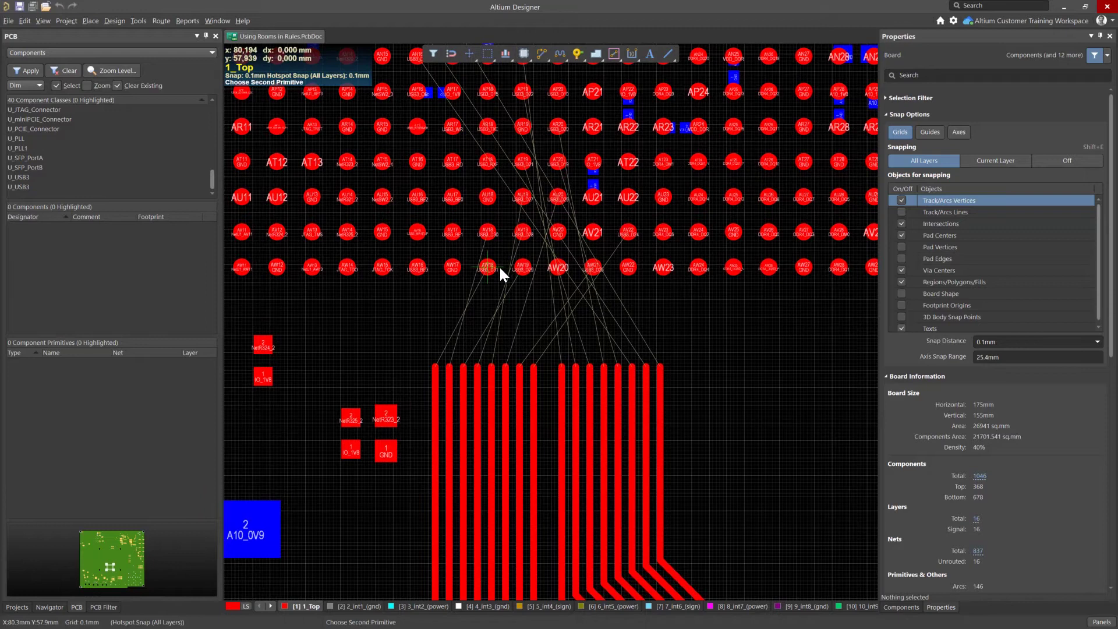
{"action": "left_click", "coordinate": [522, 268]}
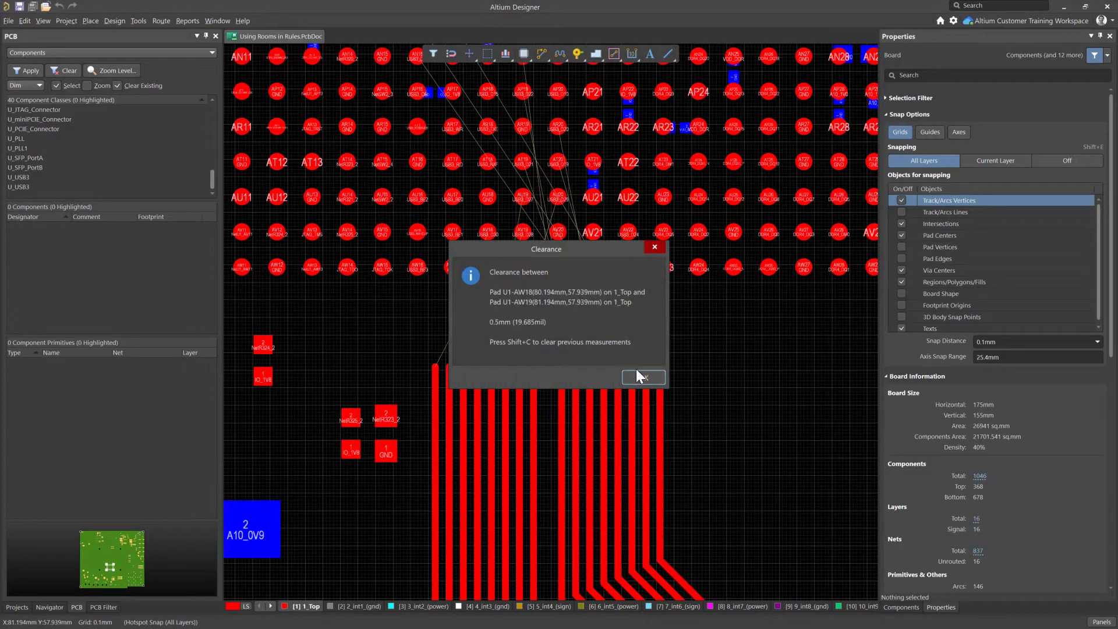
{"action": "left_click", "coordinate": [643, 377]}
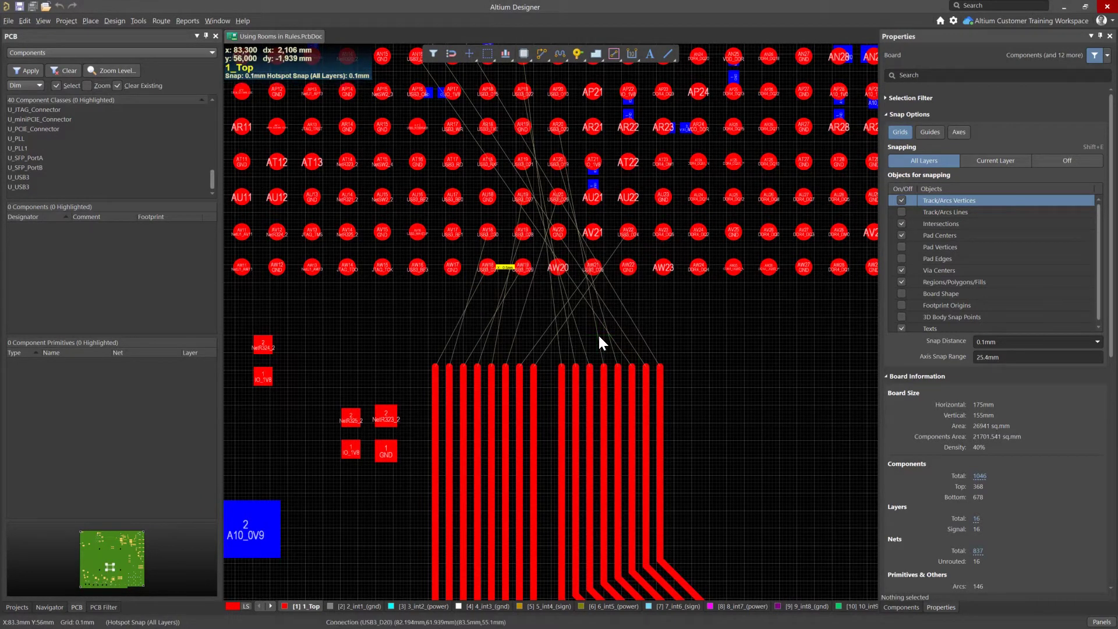
Trial-route USB3_D30 and USB3_D28 with a via to 2_int1_(gnd), then cancel
{"action": "key", "text": "ctrl+w"}
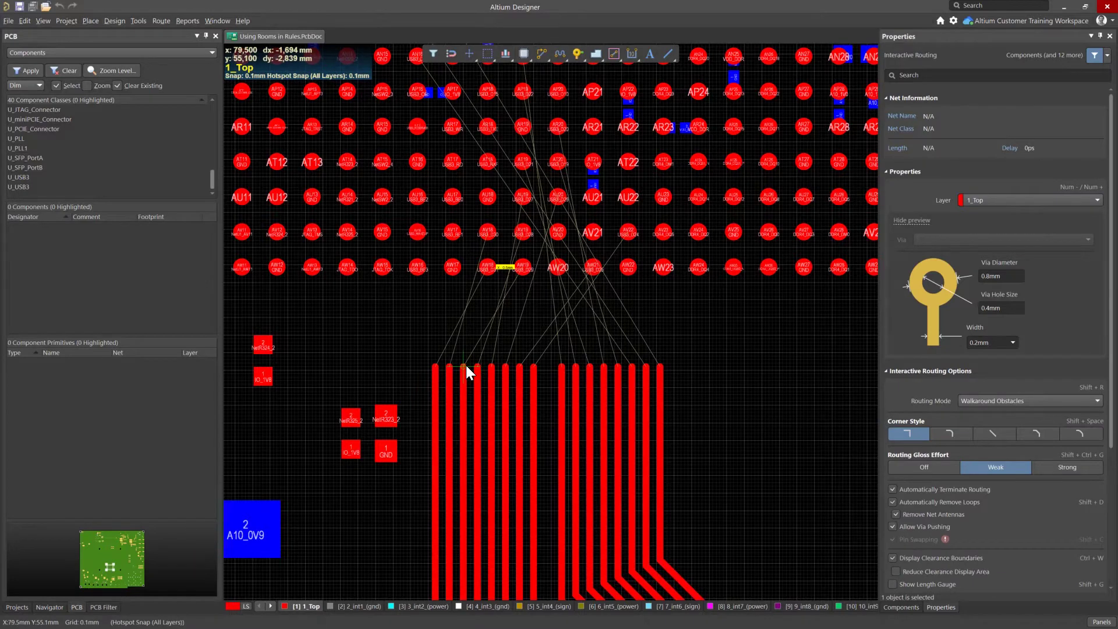
{"action": "left_click", "coordinate": [451, 365]}
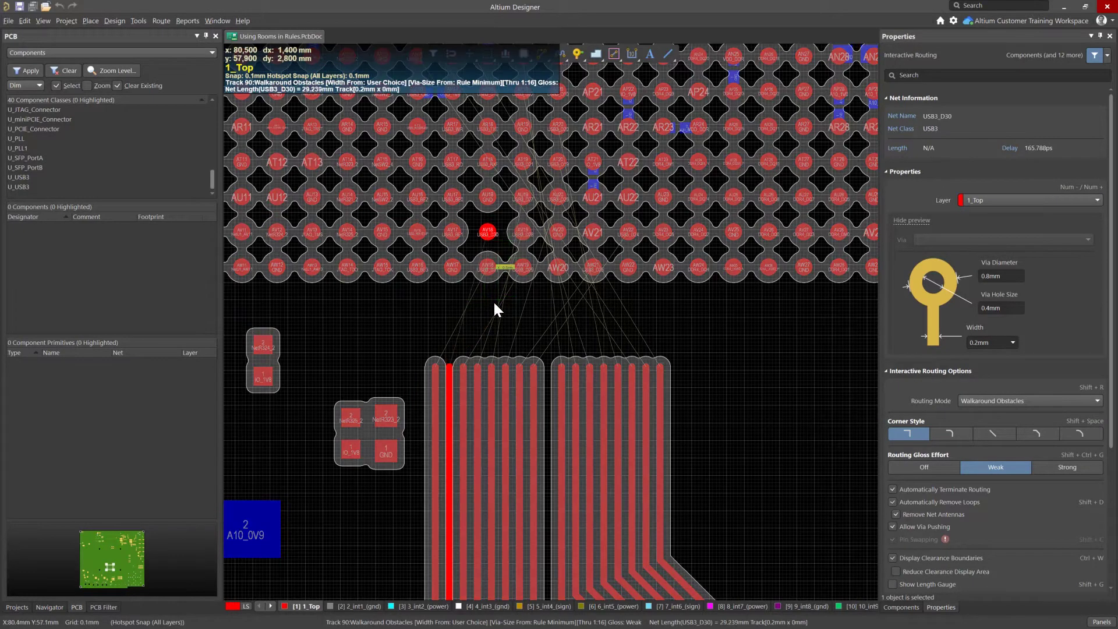
{"action": "key", "text": "Escape"}
{"action": "left_click", "coordinate": [481, 367]}
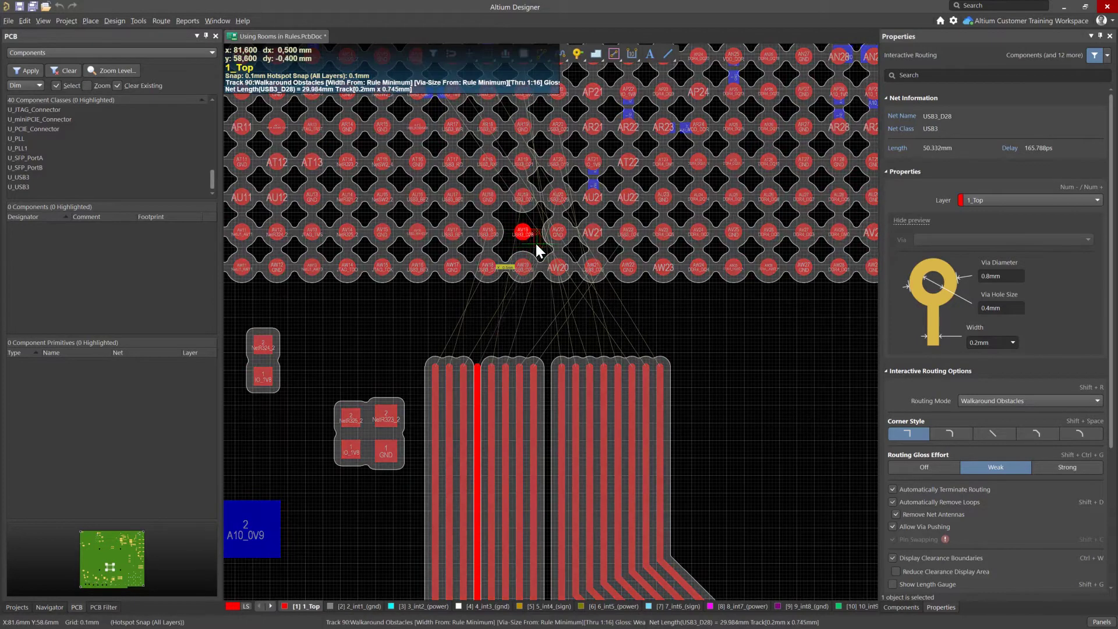
{"action": "key", "text": "KP_Multiply"}
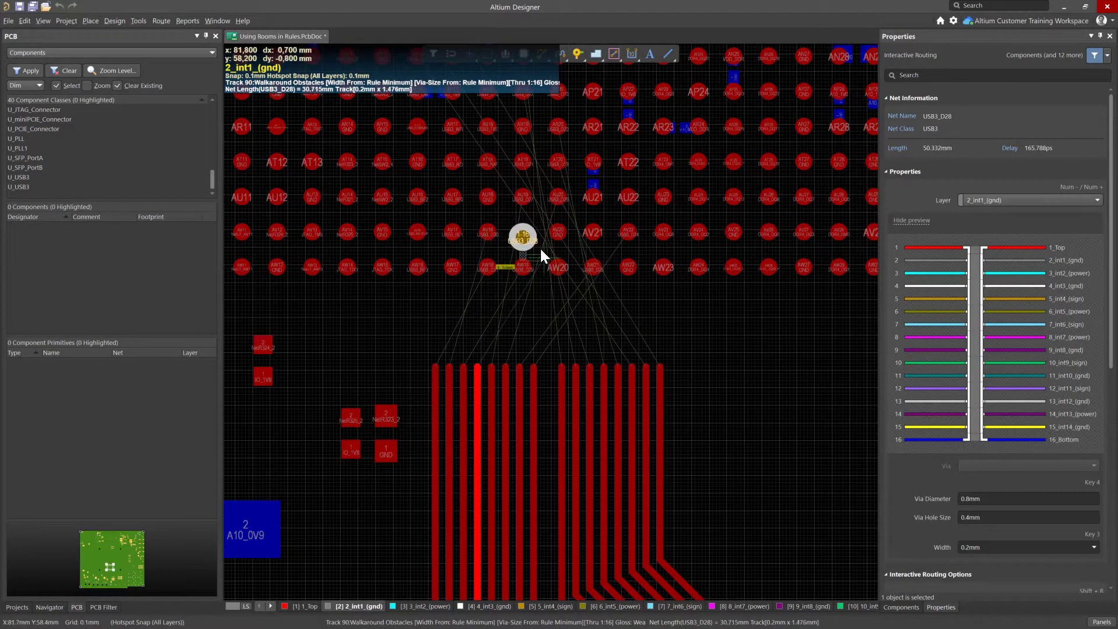
{"action": "key", "text": "Escape"}
{"action": "key", "text": "Escape"}
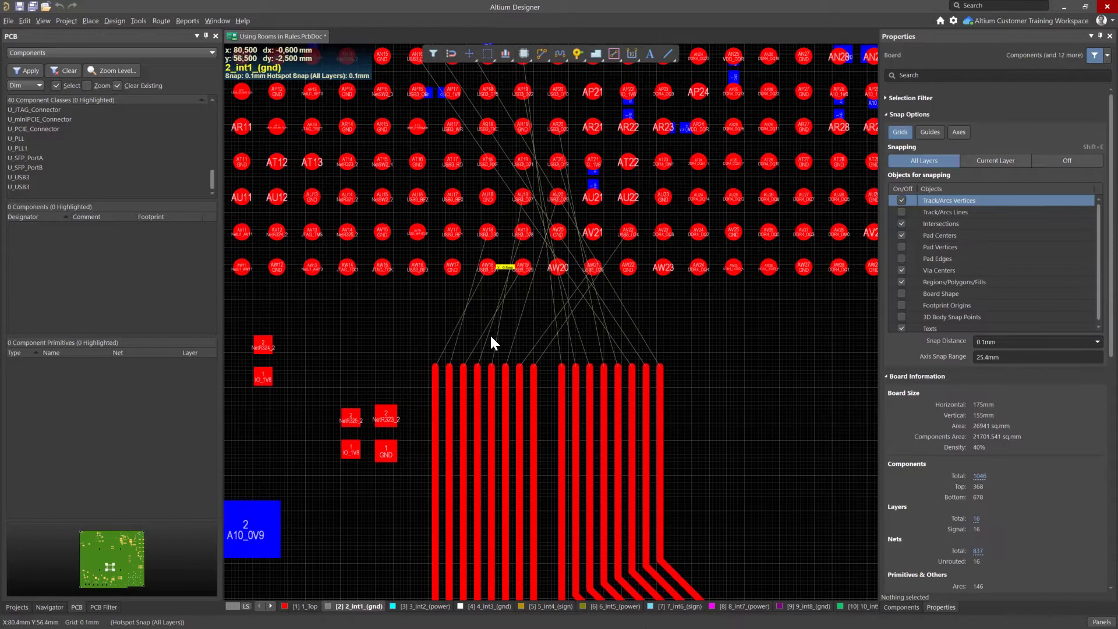
Add a new Room Definition rule and name it CPU
{"action": "key", "text": "d"}
{"action": "key", "text": "r"}
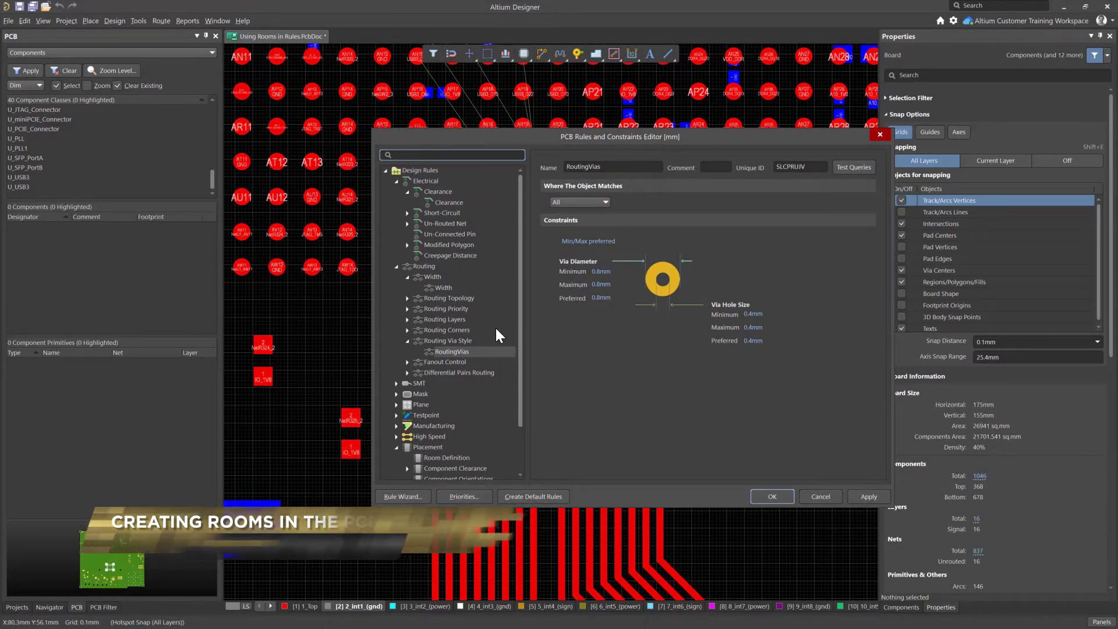
{"action": "scroll", "coordinate": [473, 382], "scroll_direction": "down", "scroll_amount": 2}
{"action": "left_click", "coordinate": [447, 404]}
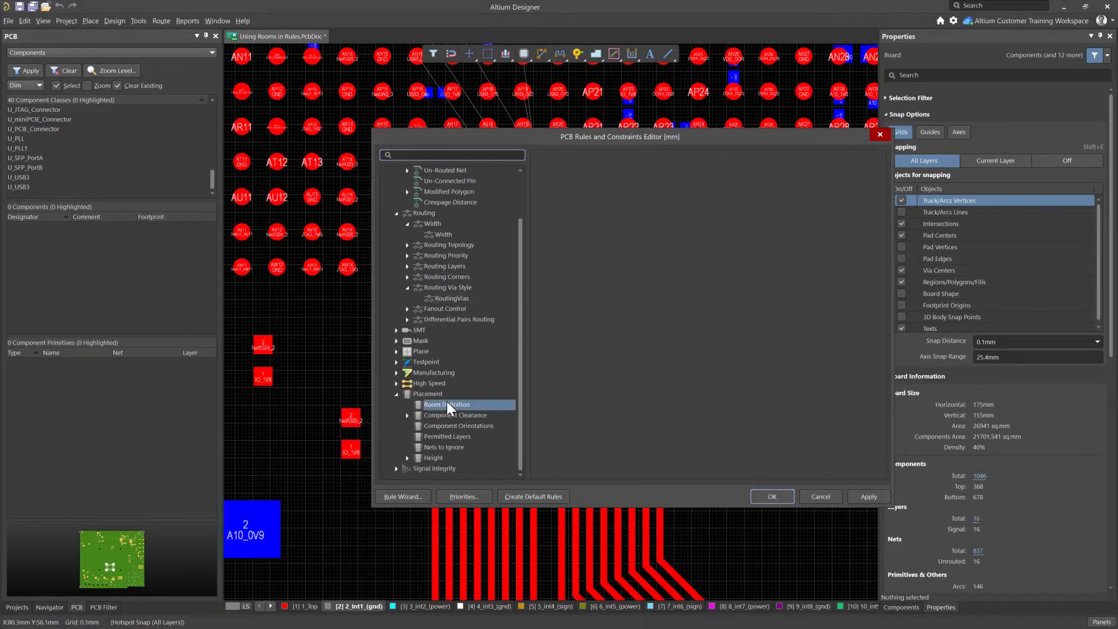
{"action": "right_click", "coordinate": [447, 404]}
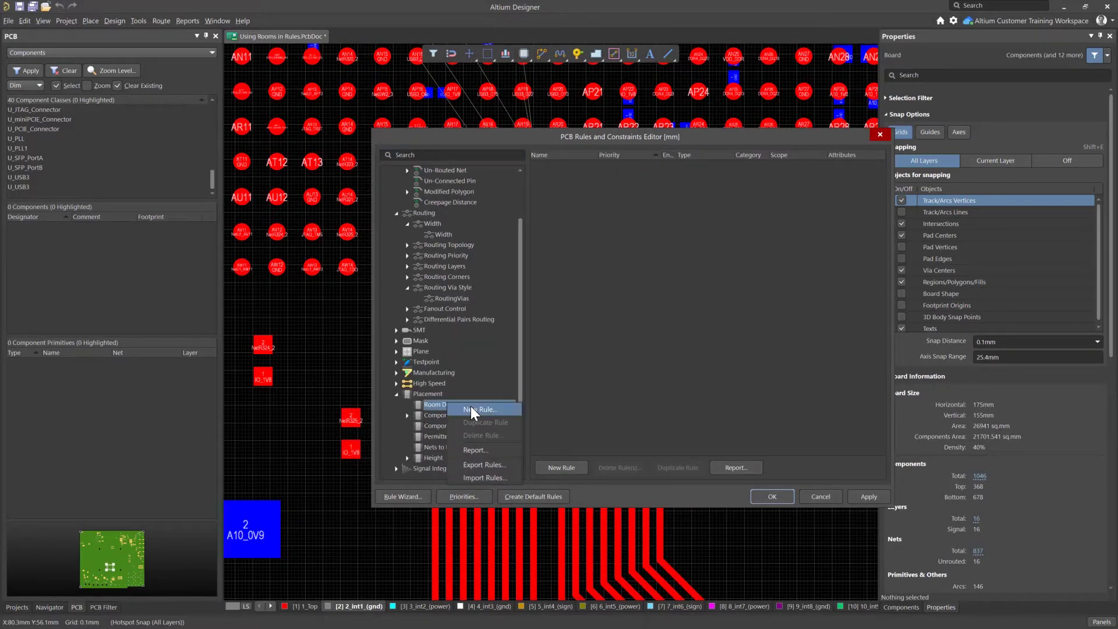
{"action": "left_click", "coordinate": [470, 408]}
{"action": "left_click", "coordinate": [578, 167]}
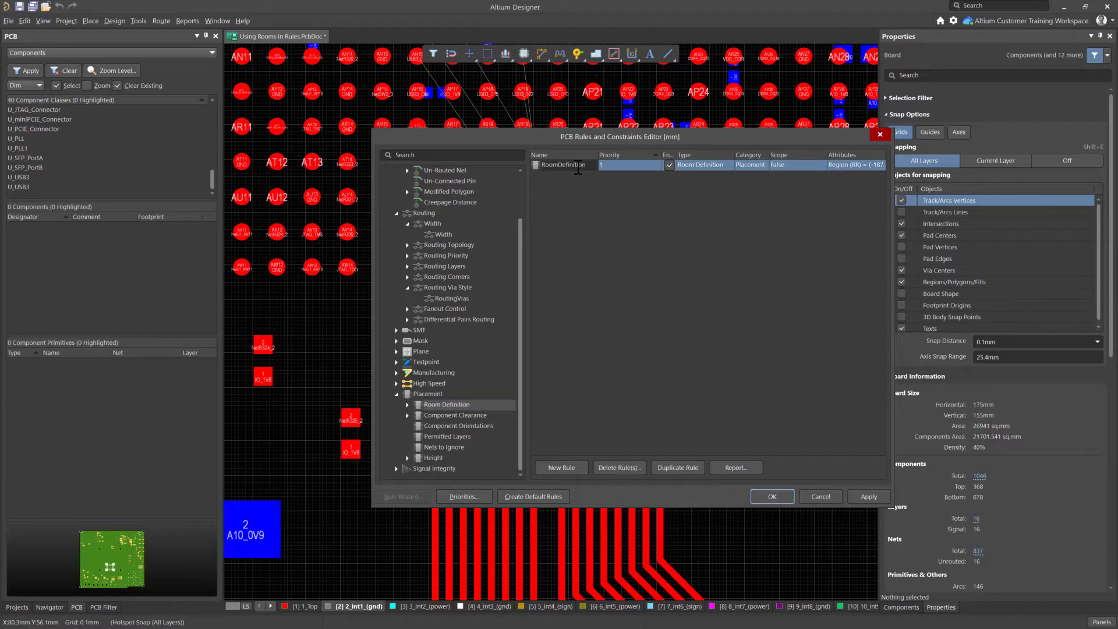
{"action": "double_click", "coordinate": [617, 168]}
{"action": "type", "text": "CPU"}
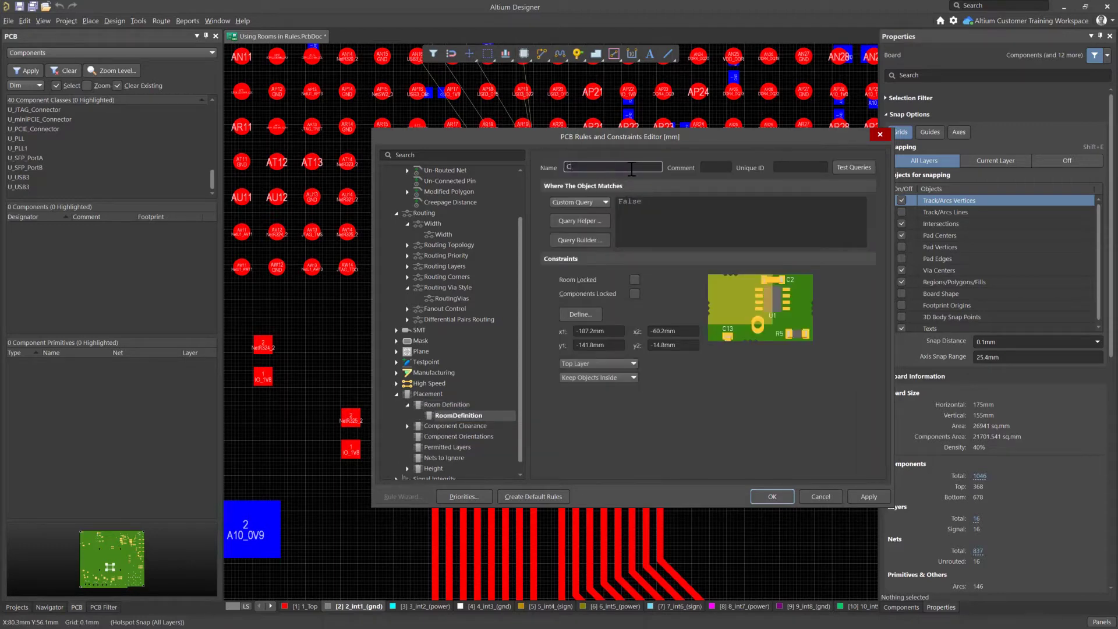
Draw the CPU room outline around the CPU footprint and select the False query text
{"action": "left_click", "coordinate": [586, 311]}
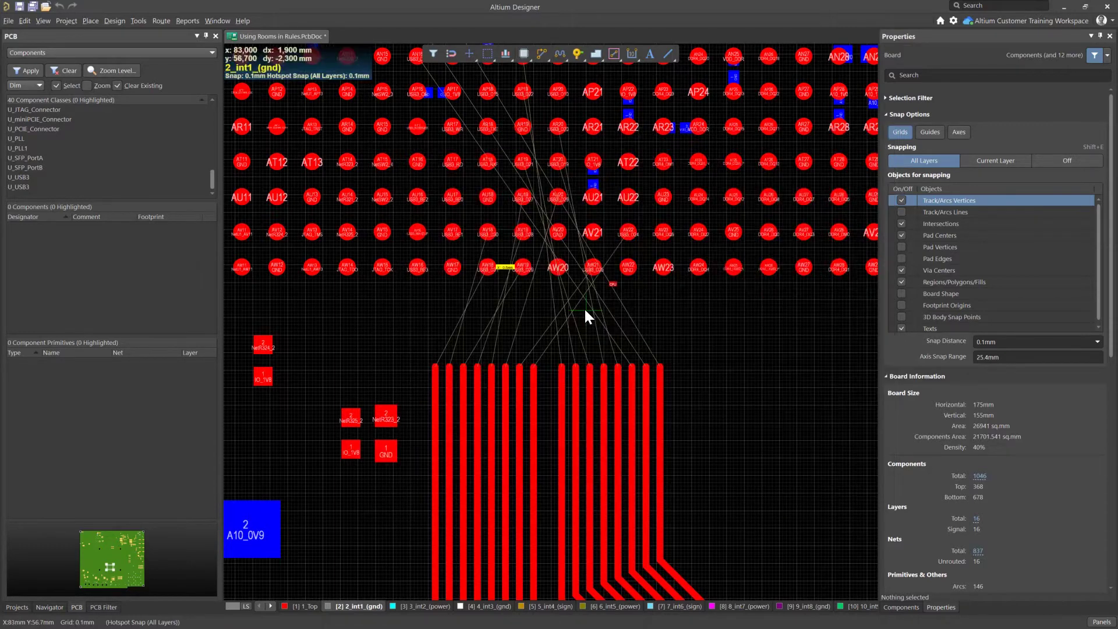
{"action": "scroll", "coordinate": [584, 307], "scroll_direction": "down", "scroll_amount": 5, "text": "ctrl"}
{"action": "left_click", "coordinate": [451, 250]}
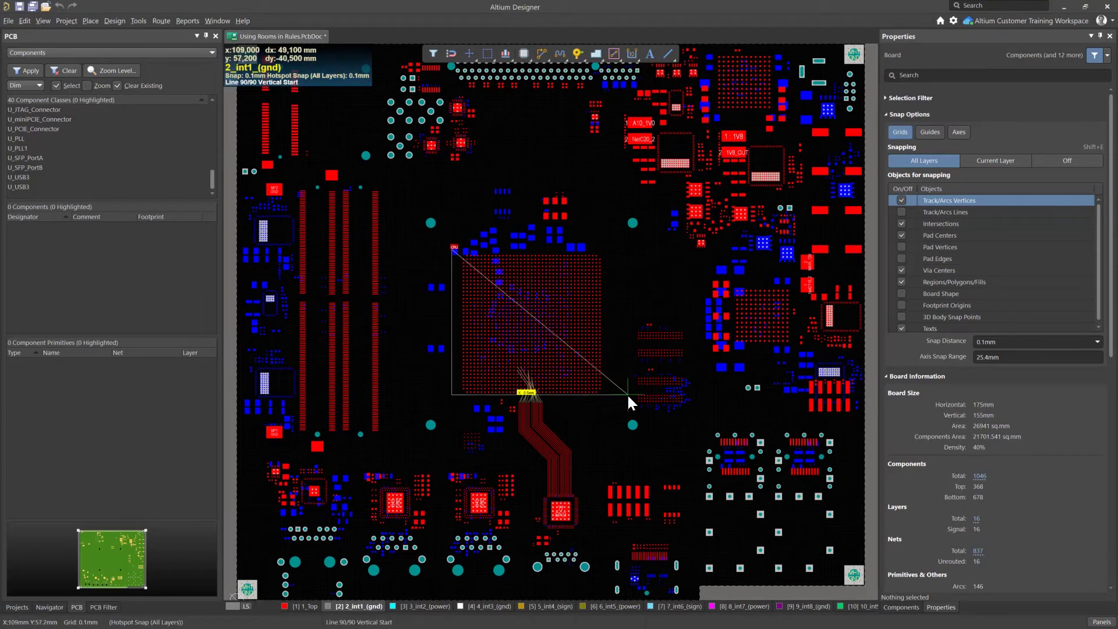
{"action": "left_click", "coordinate": [624, 396]}
{"action": "left_click", "coordinate": [612, 250]}
{"action": "right_click", "coordinate": [612, 250]}
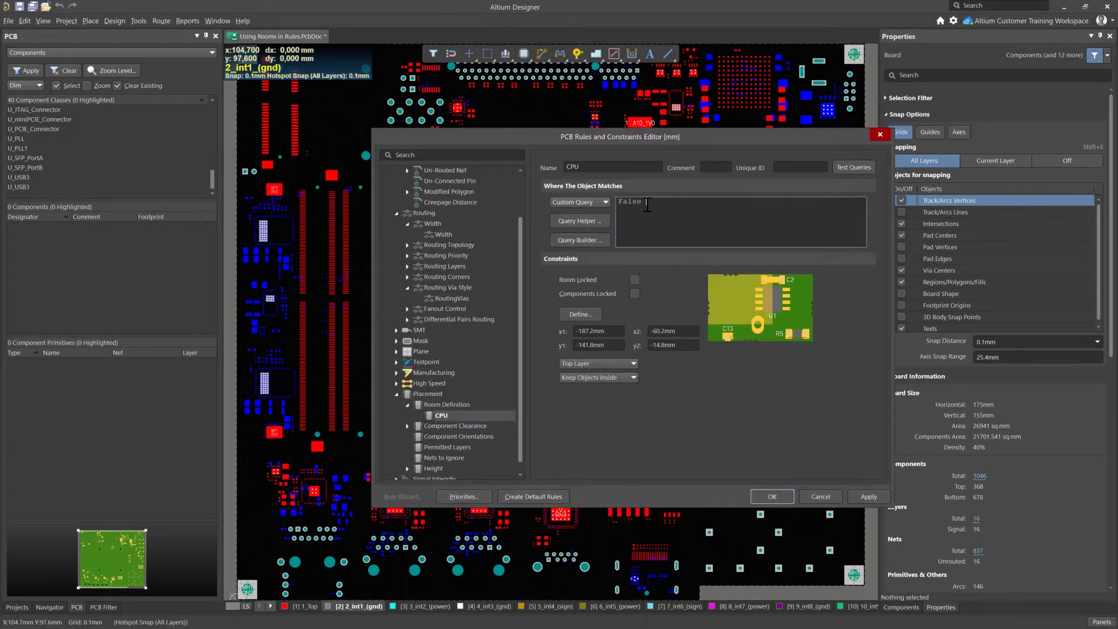
{"action": "left_click_drag", "start_coordinate": [647, 204], "coordinate": [617, 203]}
Add a new Clearance rule named Clearance_CPU
{"action": "scroll", "coordinate": [464, 207], "scroll_direction": "up", "scroll_amount": 2}
{"action": "left_click", "coordinate": [448, 202]}
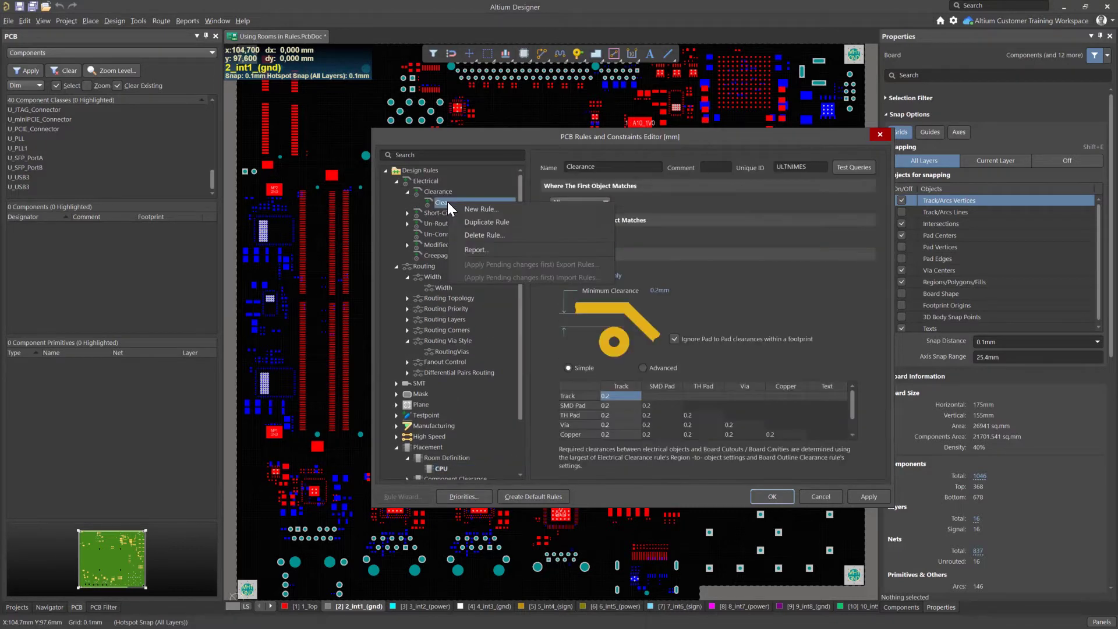
{"action": "right_click", "coordinate": [447, 202]}
{"action": "left_click", "coordinate": [483, 207]}
{"action": "left_click", "coordinate": [469, 202]}
{"action": "left_click", "coordinate": [641, 166]}
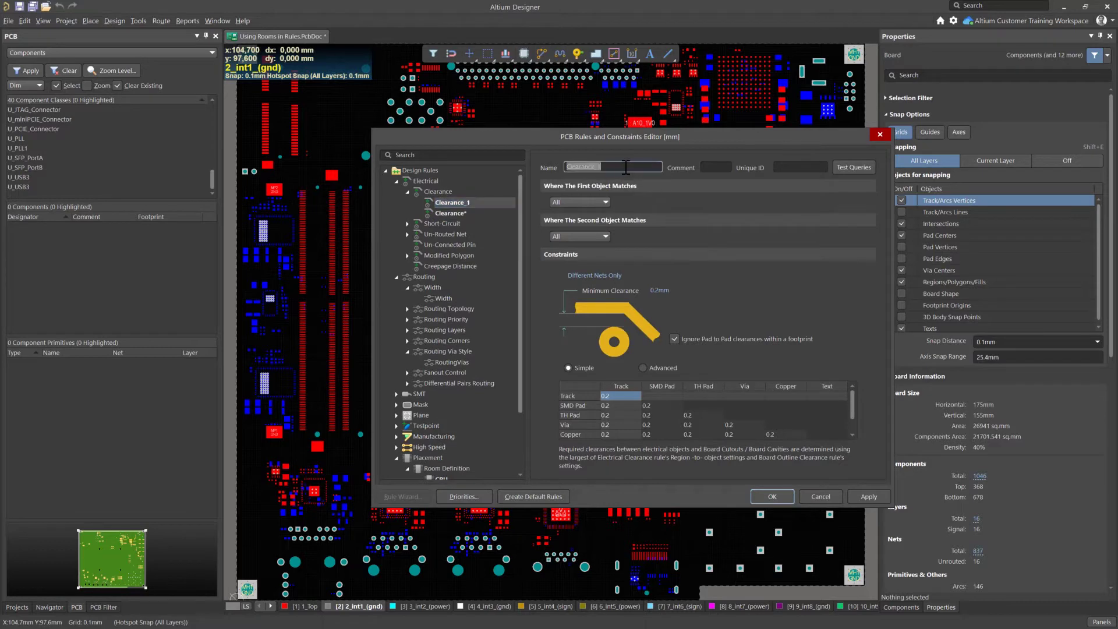
{"action": "type", "text": "CPU"}
Add new Width_CPU and RoutingVias_CPU rules
{"action": "left_click", "coordinate": [449, 297]}
{"action": "right_click", "coordinate": [447, 297]}
{"action": "left_click", "coordinate": [467, 302]}
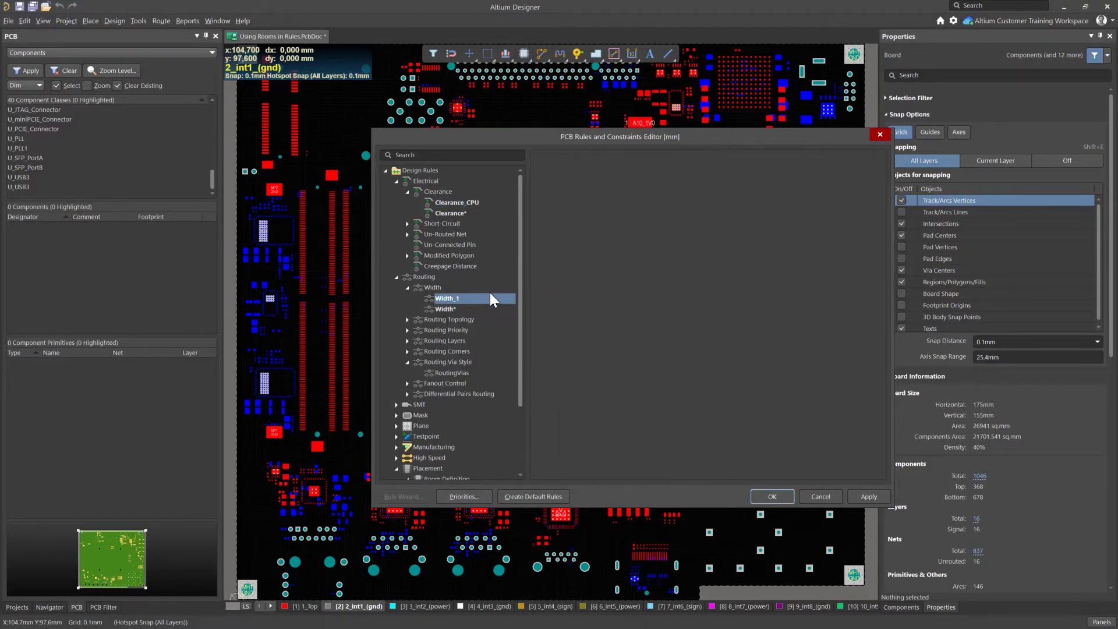
{"action": "left_click", "coordinate": [619, 167]}
{"action": "type", "text": "CPU"}
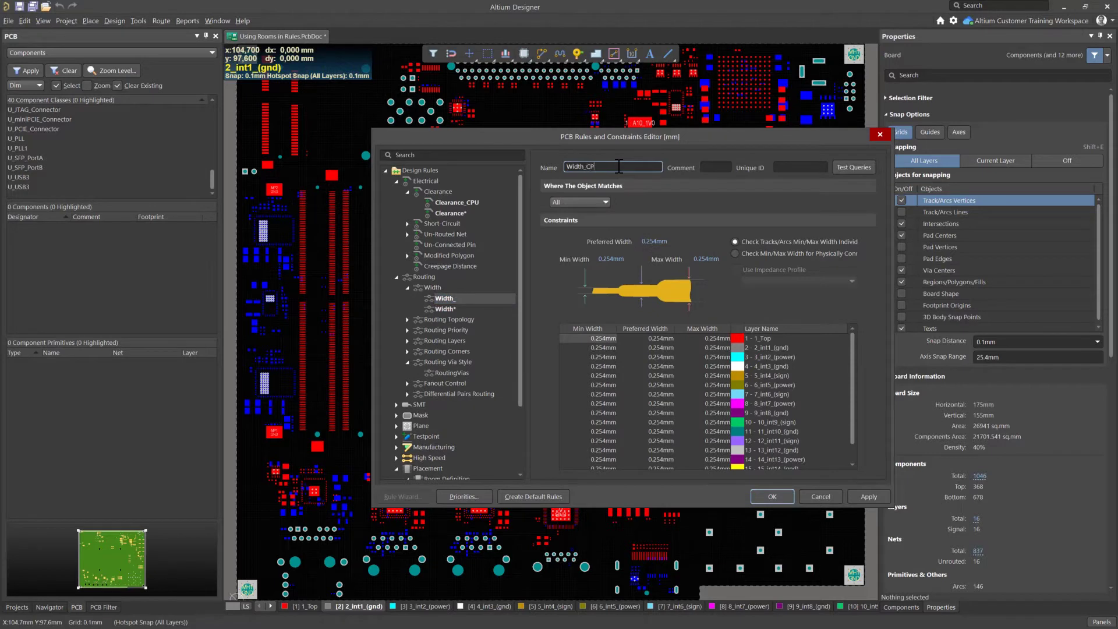
{"action": "left_click", "coordinate": [443, 372]}
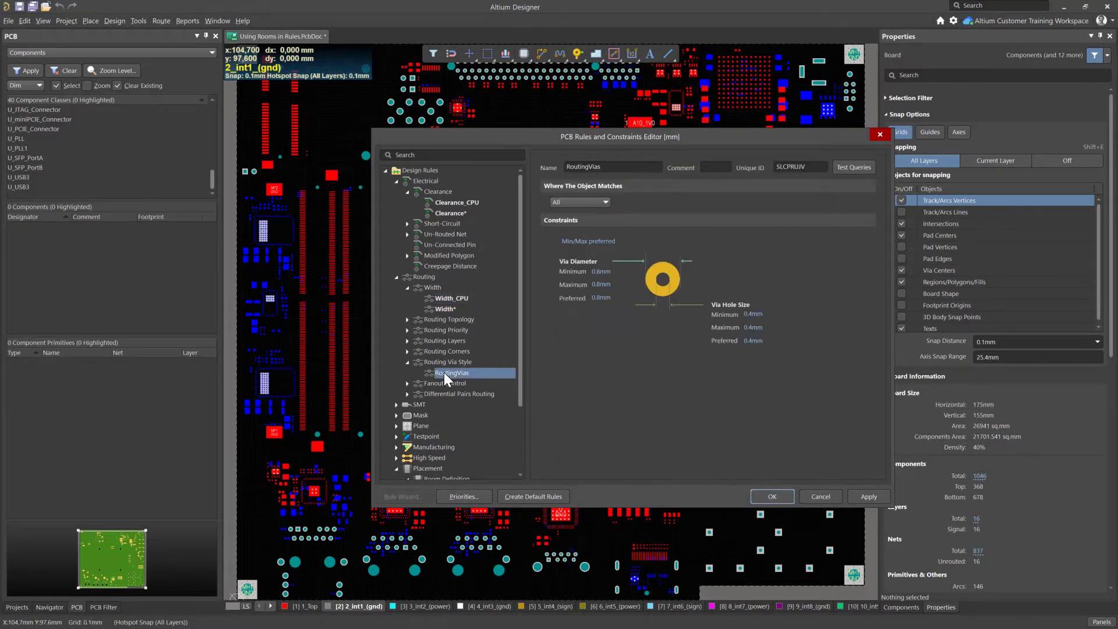
{"action": "right_click", "coordinate": [444, 372]}
{"action": "left_click", "coordinate": [474, 380]}
{"action": "left_click", "coordinate": [615, 168]}
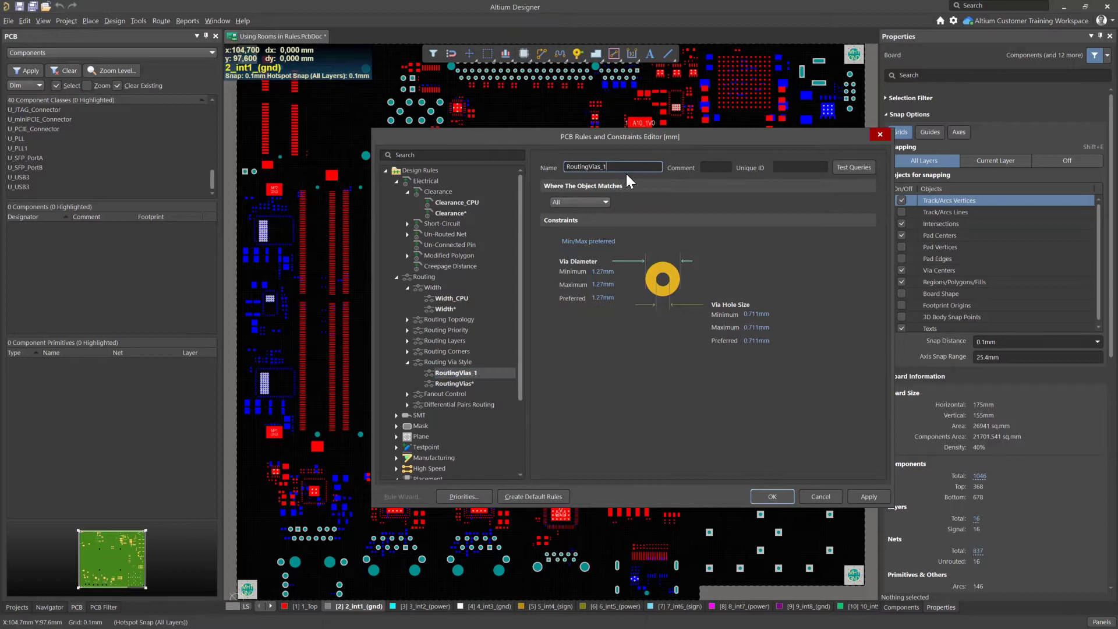
{"action": "key", "text": "BackSpace"}
{"action": "type", "text": "CPU"}
Change Clearance_CPU's minimum clearance to 0.1
{"action": "left_click", "coordinate": [475, 204]}
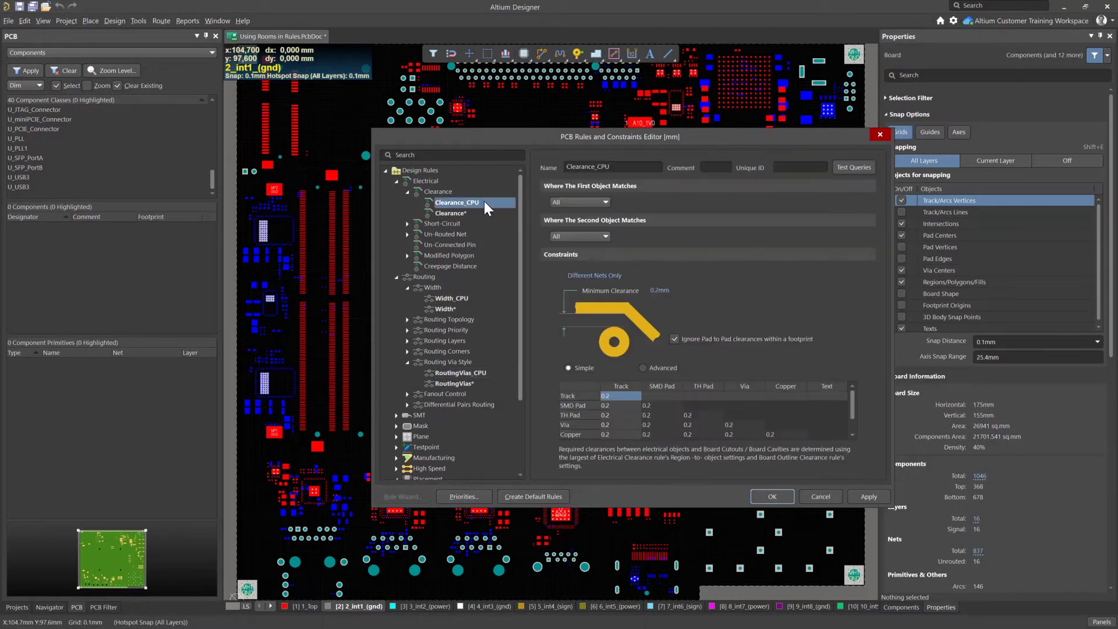
{"action": "left_click", "coordinate": [659, 290]}
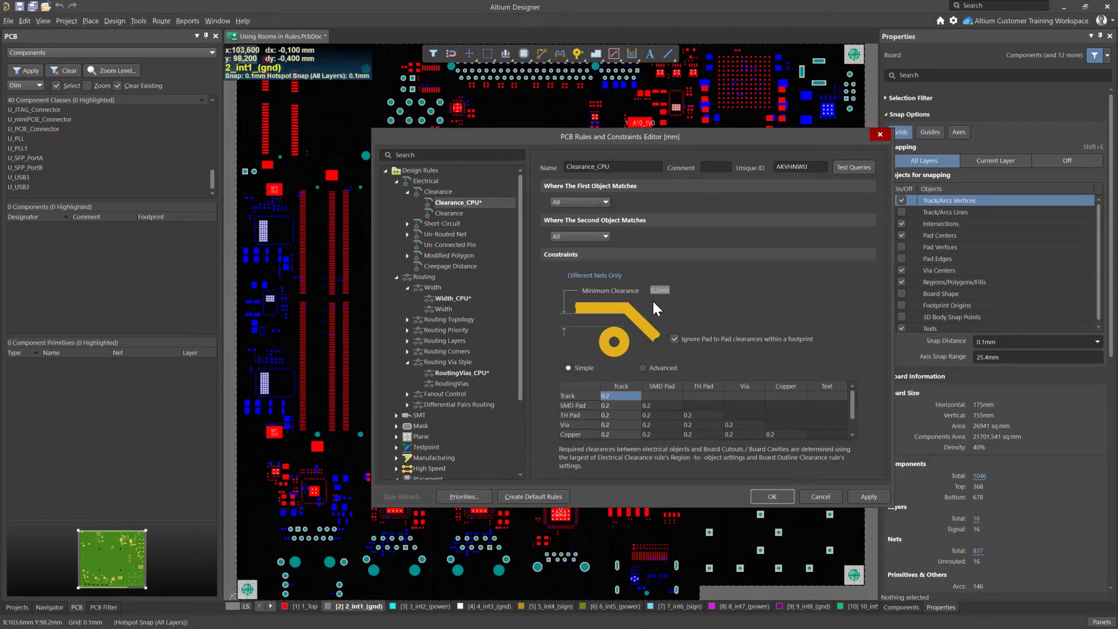
{"action": "type", "text": "0.15"}
Scope Clearance_CPU's first object with the custom query WithinRoom('CPU')
{"action": "left_click", "coordinate": [591, 202]}
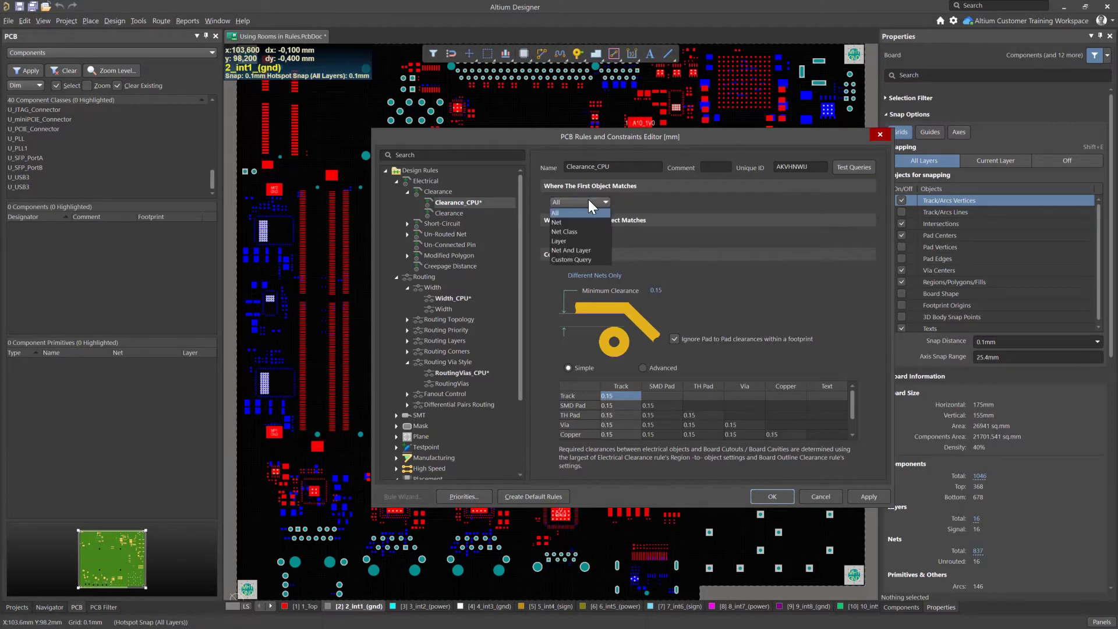
{"action": "left_click", "coordinate": [590, 260]}
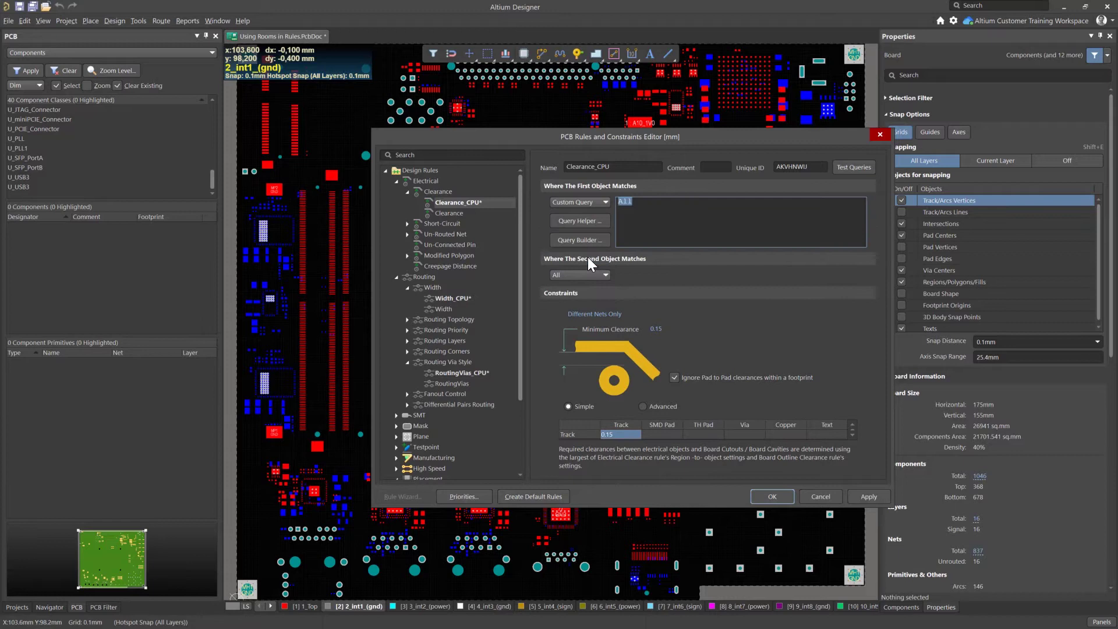
{"action": "type", "text": "with"}
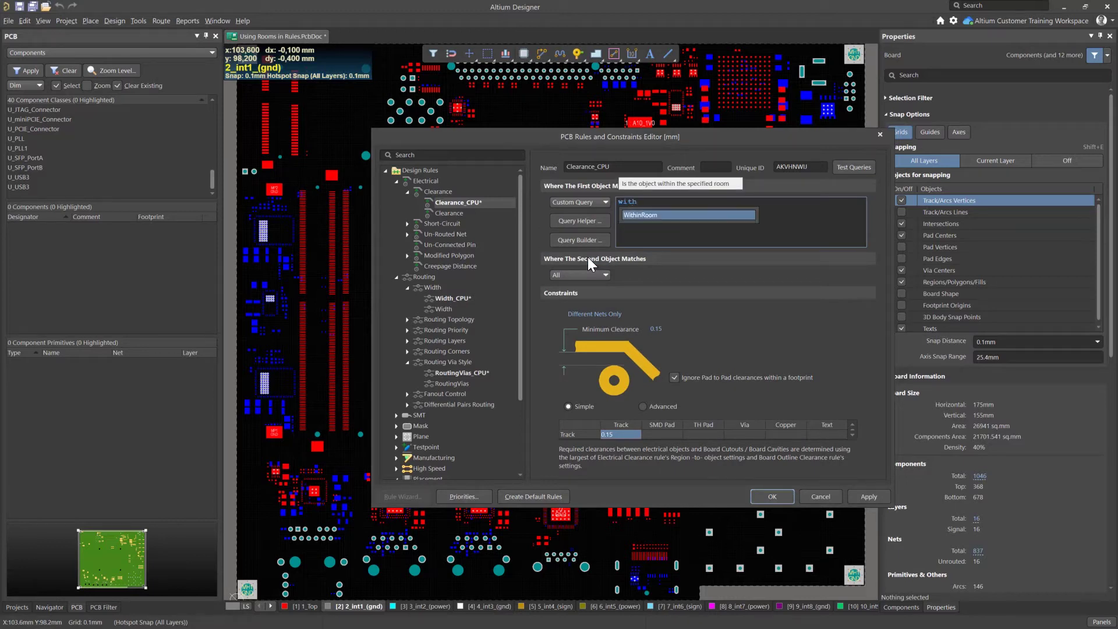
{"action": "left_click", "coordinate": [659, 216]}
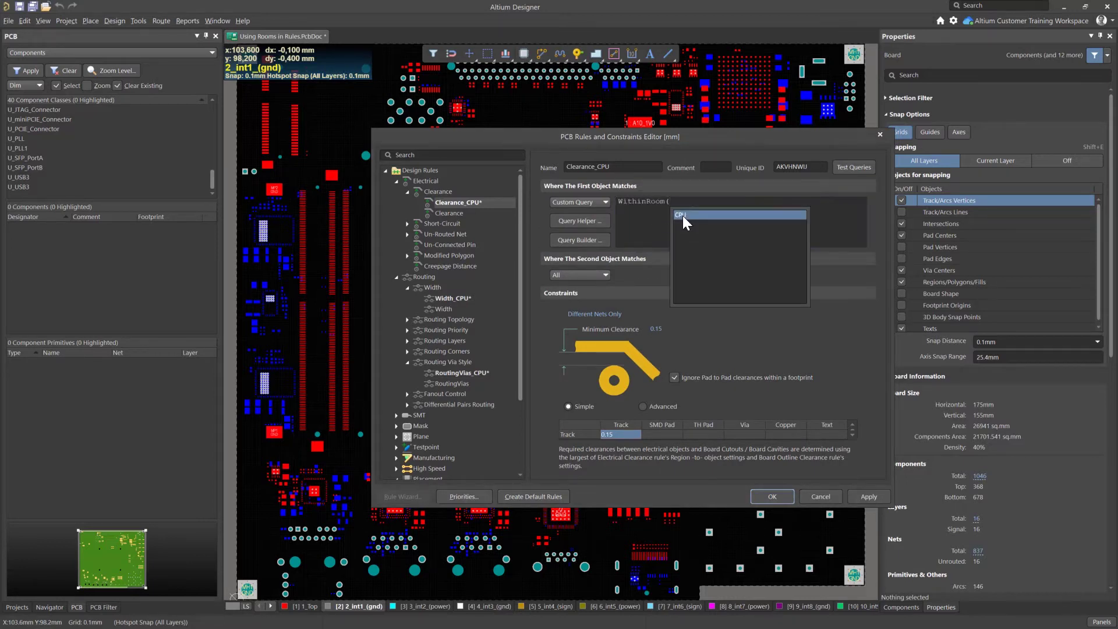
{"action": "left_click", "coordinate": [682, 216]}
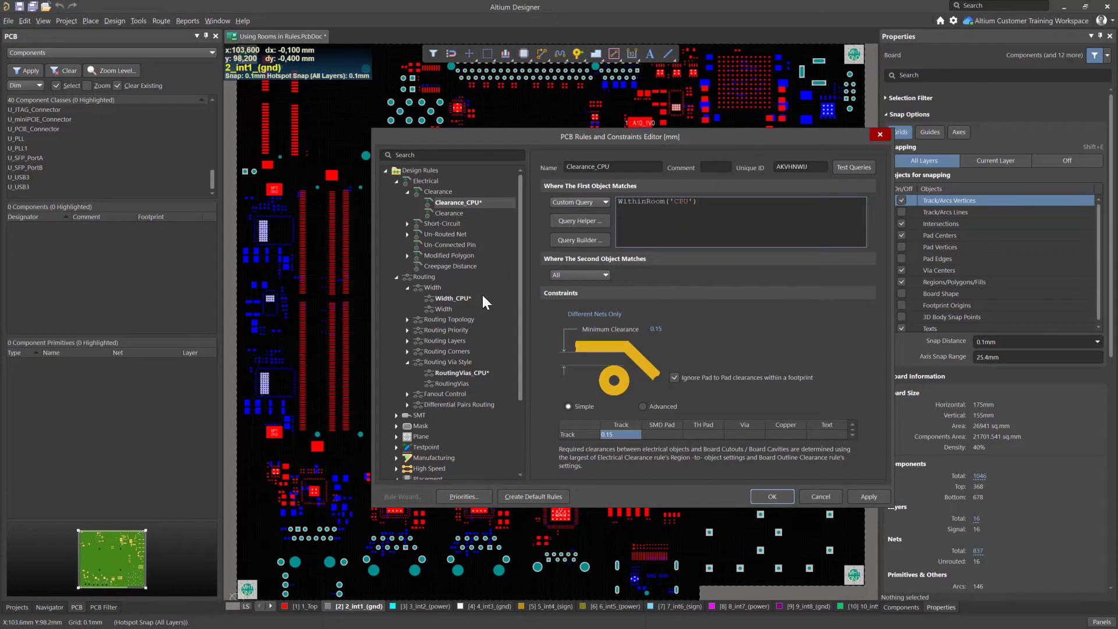
Set Width_CPU's minimum and preferred widths to 0.15mm and scope it to WithinRoom('CPU')
{"action": "left_click", "coordinate": [463, 299]}
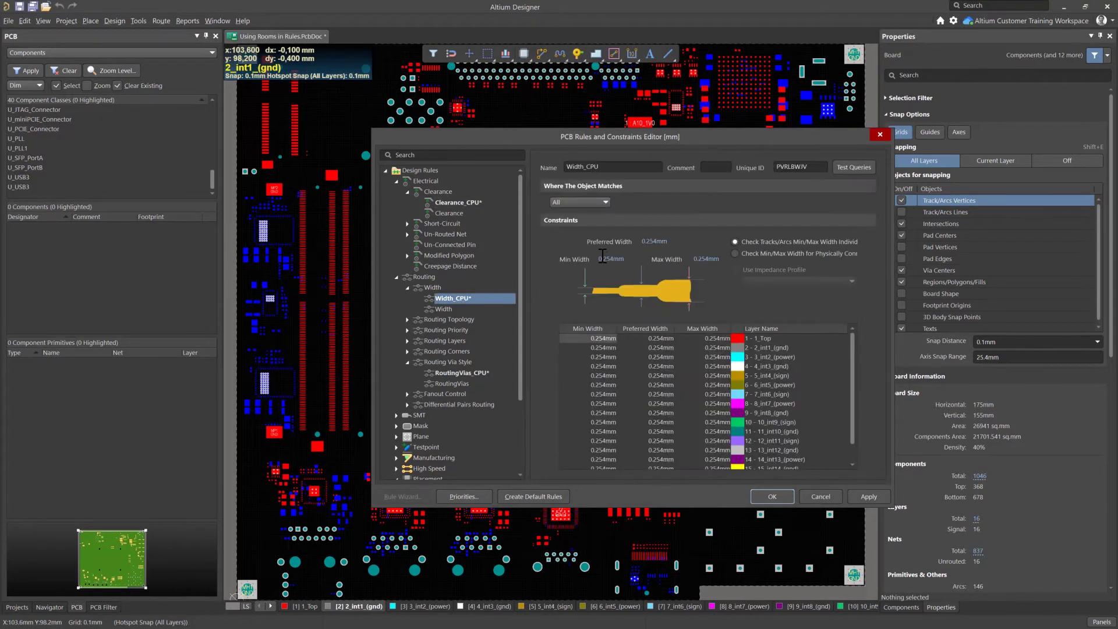
{"action": "left_click", "coordinate": [608, 258]}
{"action": "type", "text": "0"}
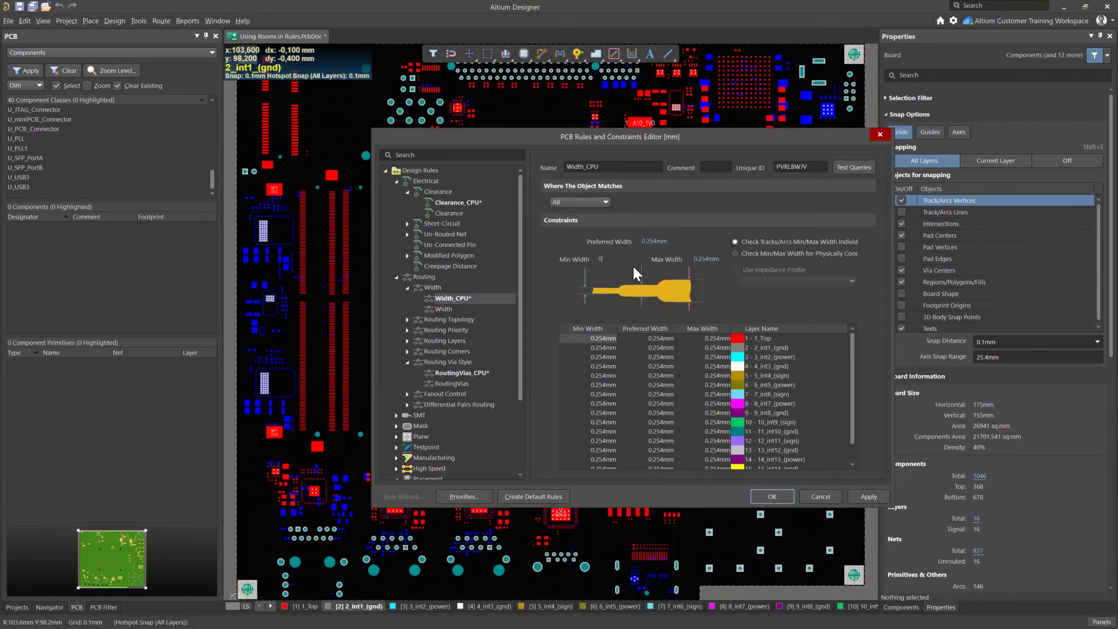
{"action": "type", "text": ".15"}
{"action": "left_click", "coordinate": [653, 241]}
{"action": "type", "text": "0"}
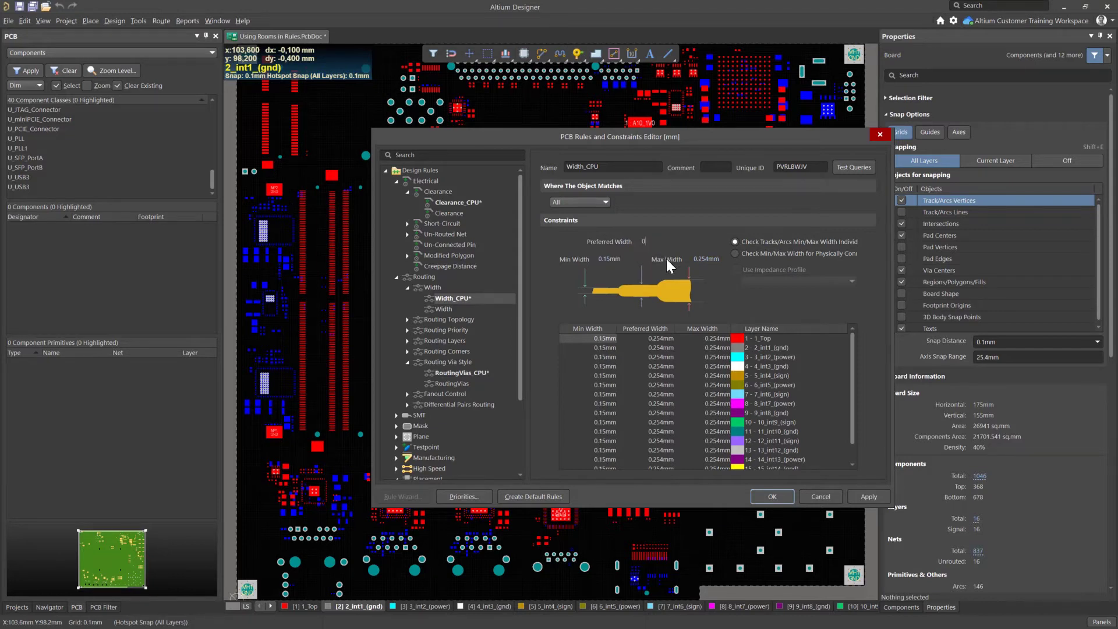
{"action": "type", "text": ".15"}
{"action": "left_click", "coordinate": [605, 202]}
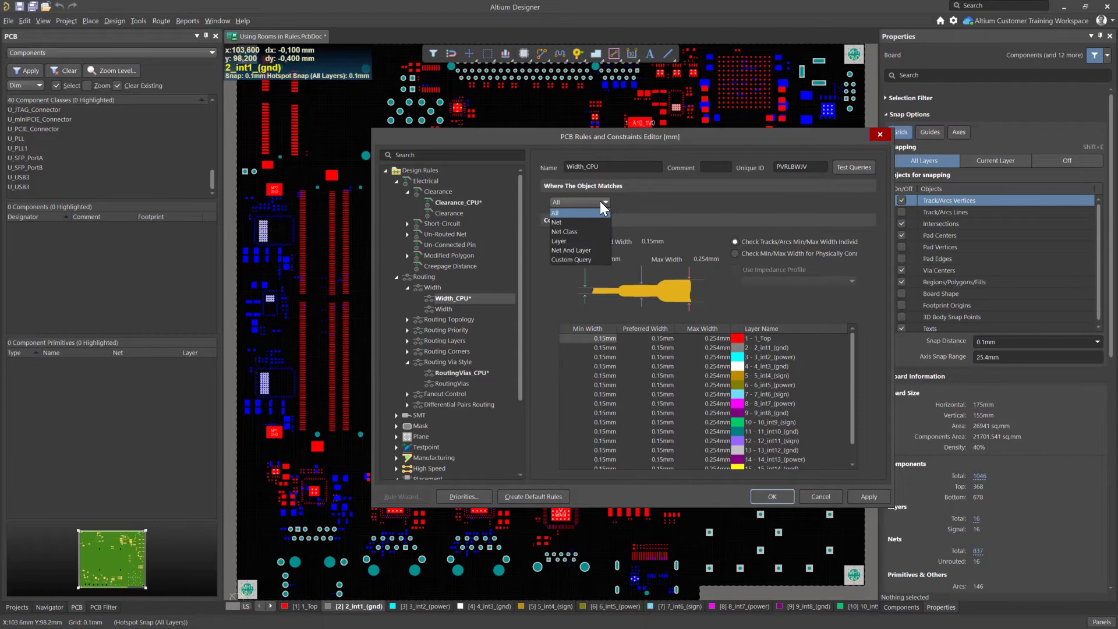
{"action": "left_click", "coordinate": [574, 263]}
{"action": "double_click", "coordinate": [636, 204]}
{"action": "type", "text": "WithinRoom('CPU"}
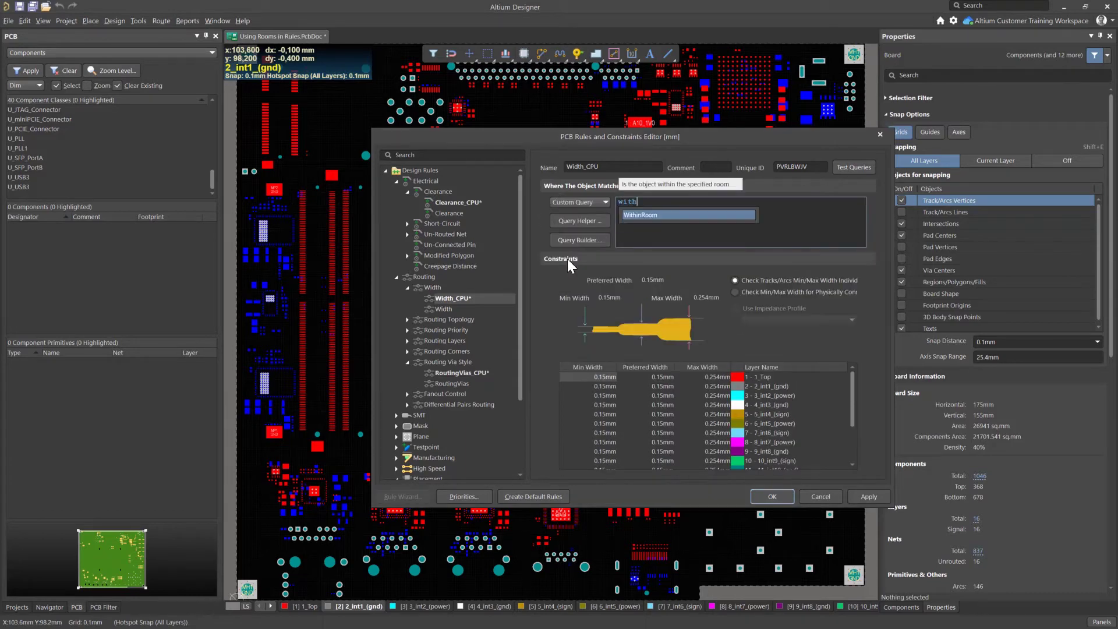
Scope RoutingVias_CPU with the custom query WithinRoom('CPU')
{"action": "left_click", "coordinate": [462, 373]}
{"action": "left_click", "coordinate": [607, 204]}
{"action": "left_click", "coordinate": [577, 281]}
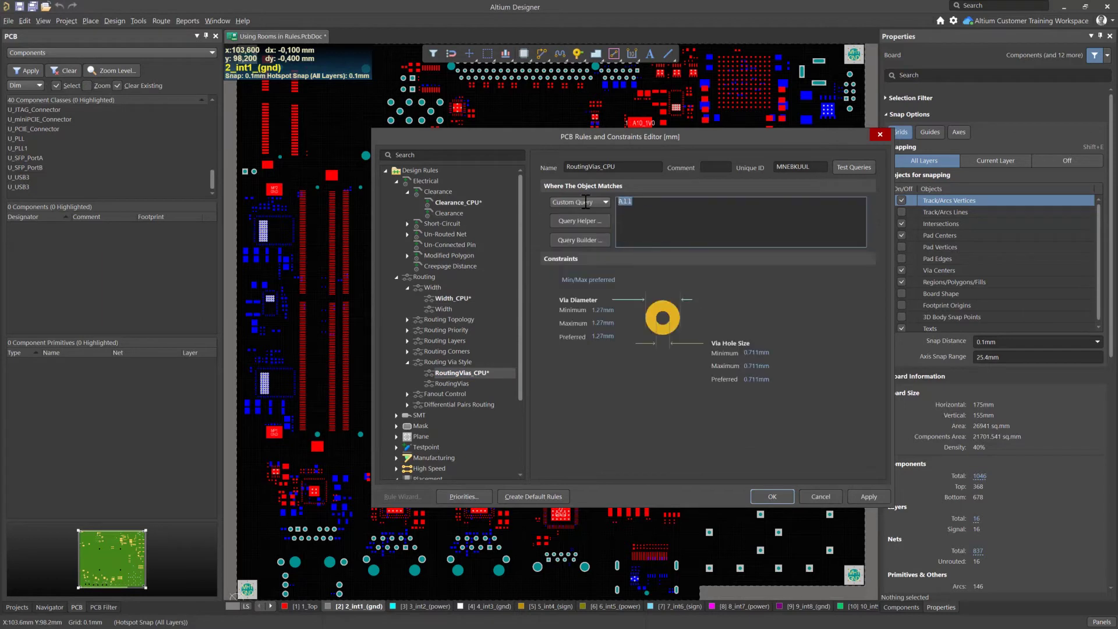
{"action": "type", "text": "with"}
{"action": "double_click", "coordinate": [641, 215]}
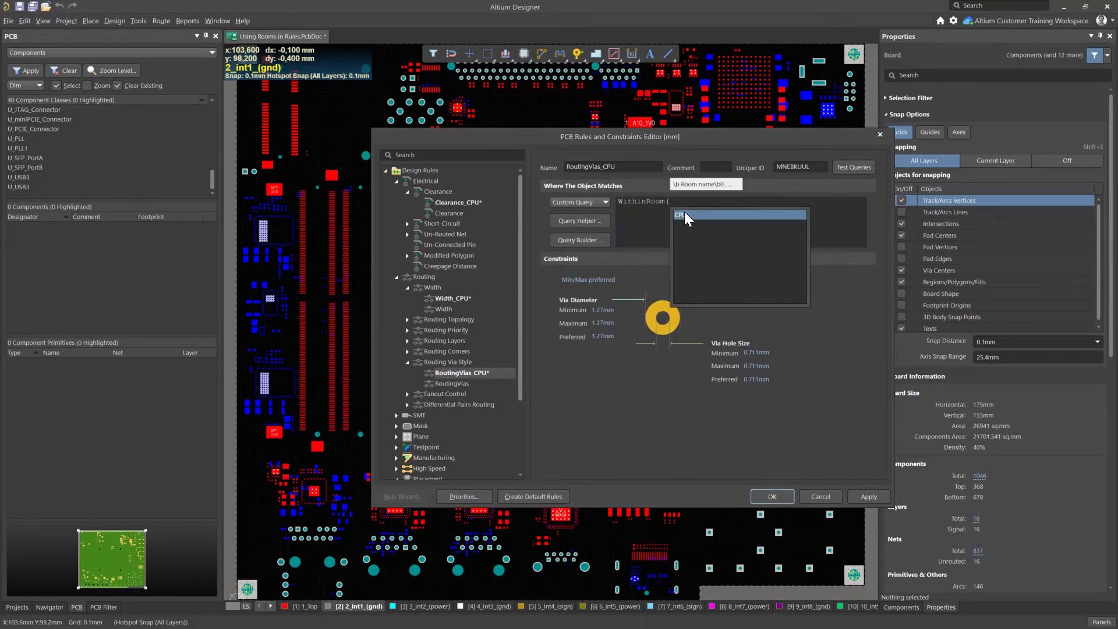
{"action": "left_click", "coordinate": [679, 217]}
Set RoutingVias_CPU via diameters to 0.5mm and hole sizes to 0.2mm
{"action": "left_click", "coordinate": [609, 310]}
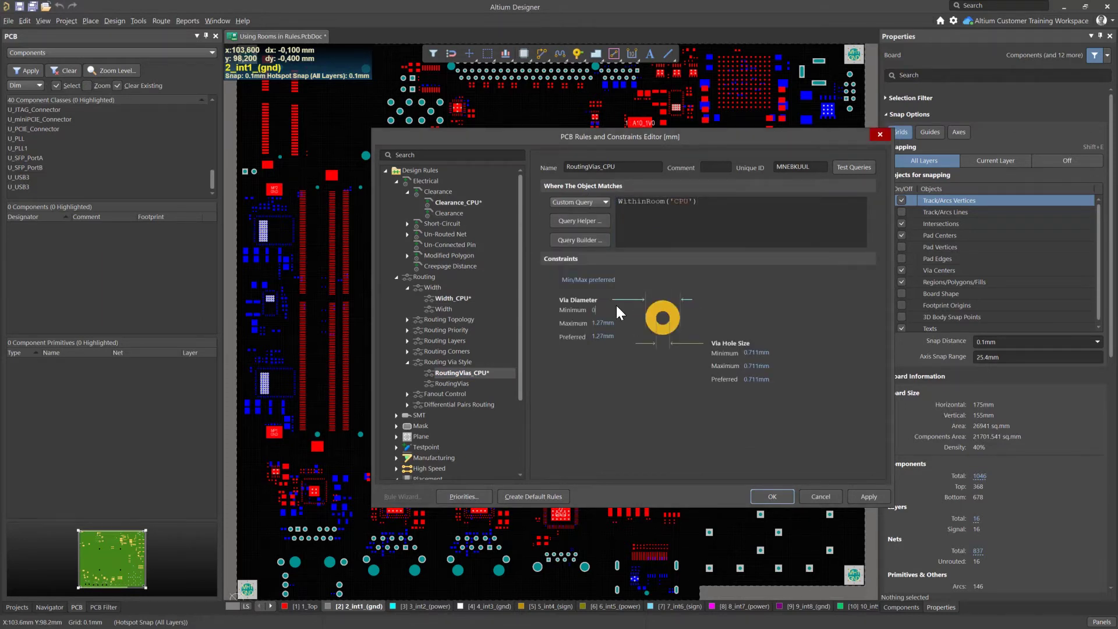
{"action": "type", "text": "0.5"}
{"action": "key", "text": "Tab"}
{"action": "type", "text": "0.5"}
{"action": "key", "text": "Tab"}
{"action": "type", "text": "0.2"}
{"action": "key", "text": "Tab"}
{"action": "type", "text": "0.2"}
{"action": "key", "text": "Tab"}
{"action": "type", "text": "0.2"}
Apply the rules and confirm RoutingVias_CPU ranks first in the via-style priorities
{"action": "left_click", "coordinate": [867, 499]}
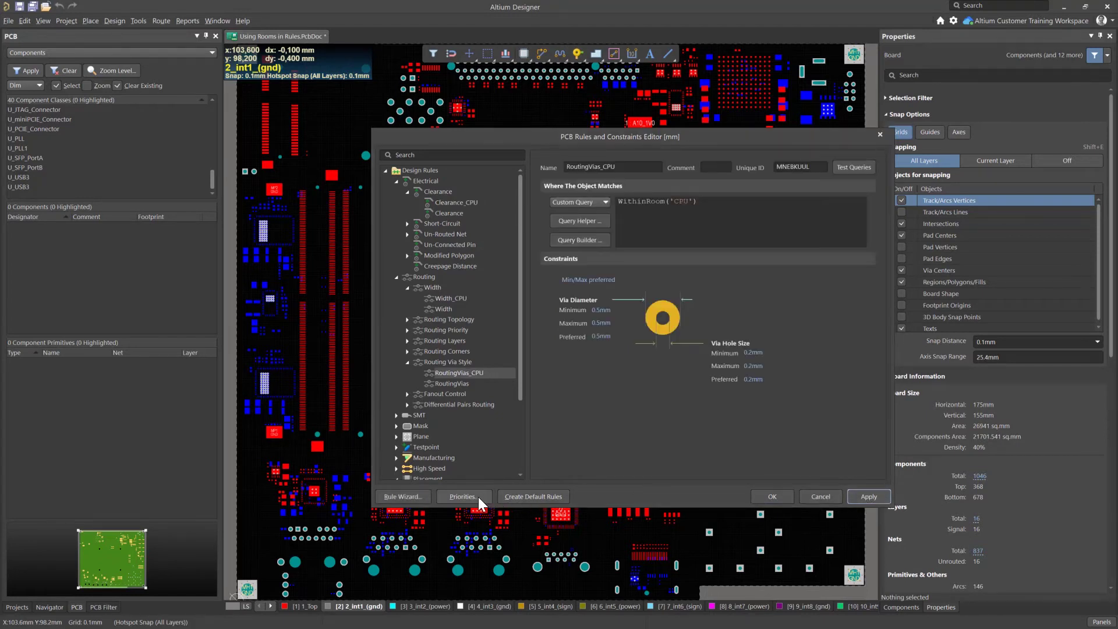
{"action": "left_click", "coordinate": [463, 497]}
{"action": "left_click", "coordinate": [430, 288]}
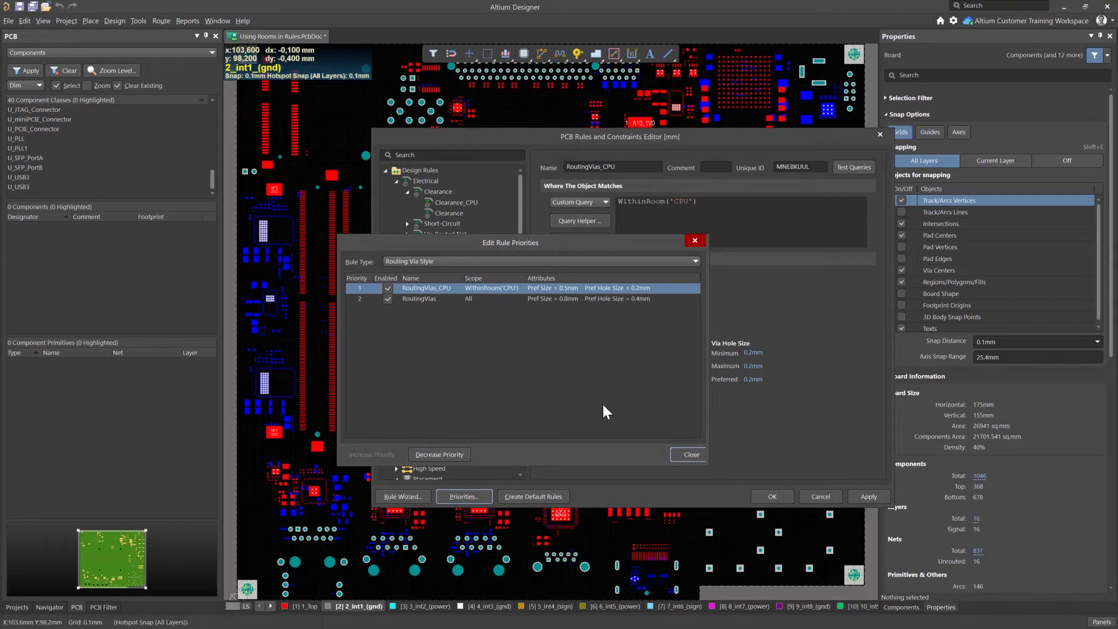
Route USB3_D30, USB3_D28 and USB3_D26 from the connector to BGA pads AV18, AV19 and AU20
{"action": "left_click", "coordinate": [692, 455]}
{"action": "key", "text": "Return"}
{"action": "scroll", "coordinate": [530, 400], "scroll_direction": "up", "scroll_amount": 5, "text": "ctrl"}
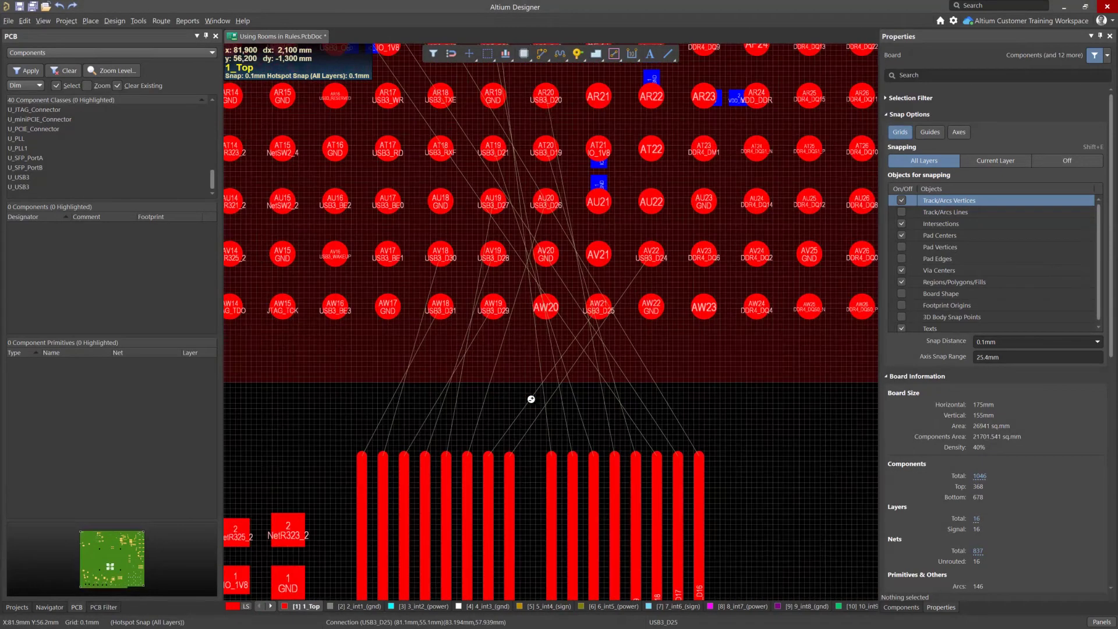
{"action": "left_click", "coordinate": [544, 60]}
{"action": "left_click", "coordinate": [382, 457]}
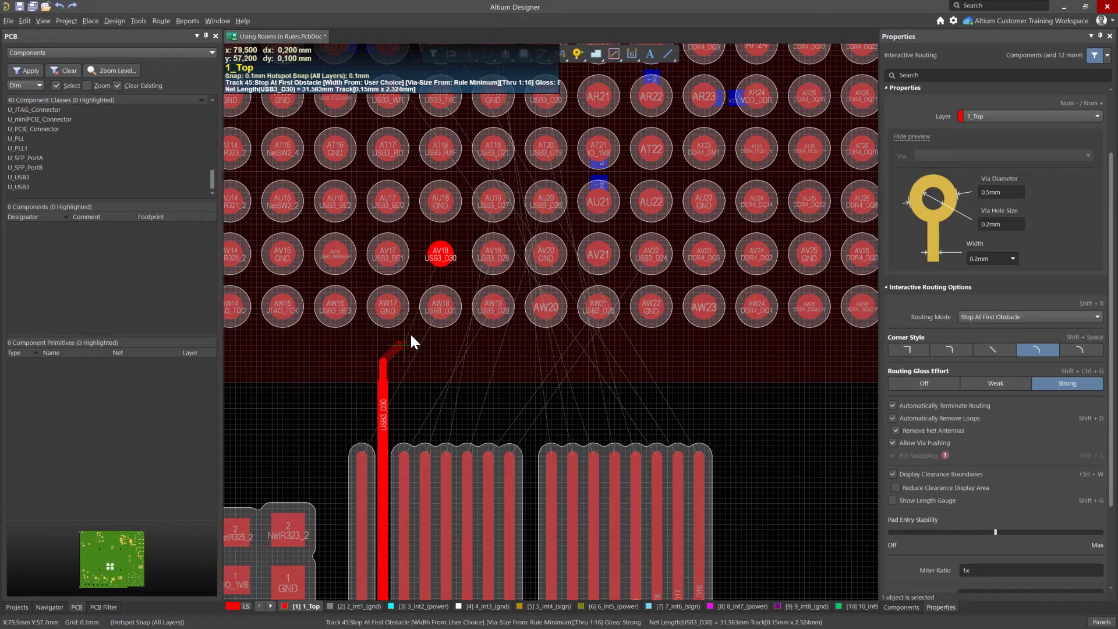
{"action": "left_click", "coordinate": [442, 255]}
{"action": "left_click", "coordinate": [425, 455]}
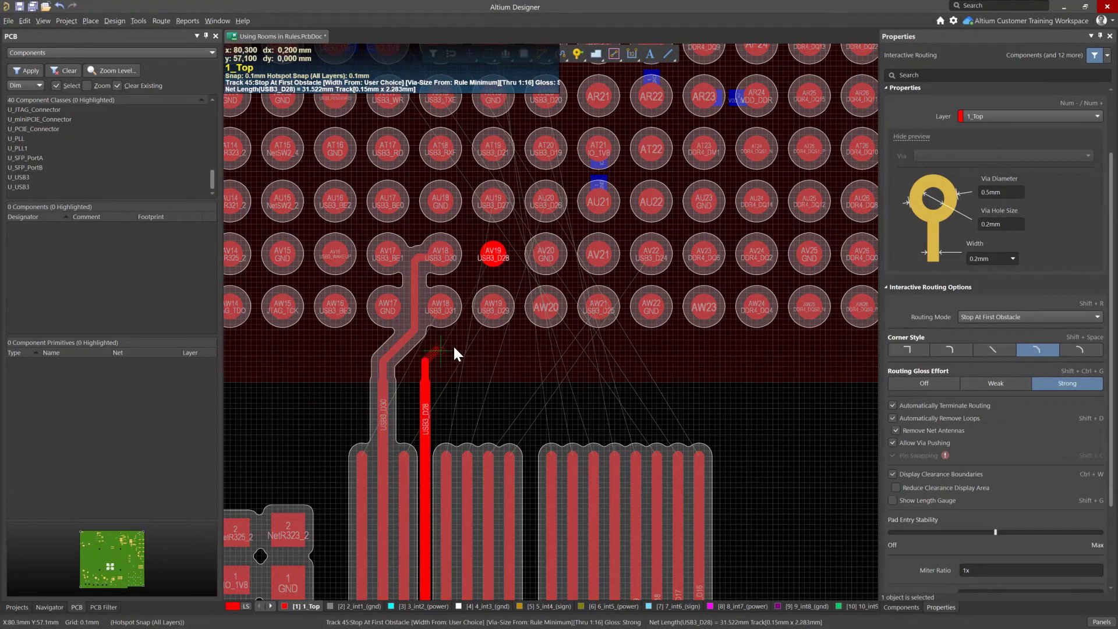
{"action": "left_click", "coordinate": [471, 261]}
{"action": "left_click", "coordinate": [475, 456]}
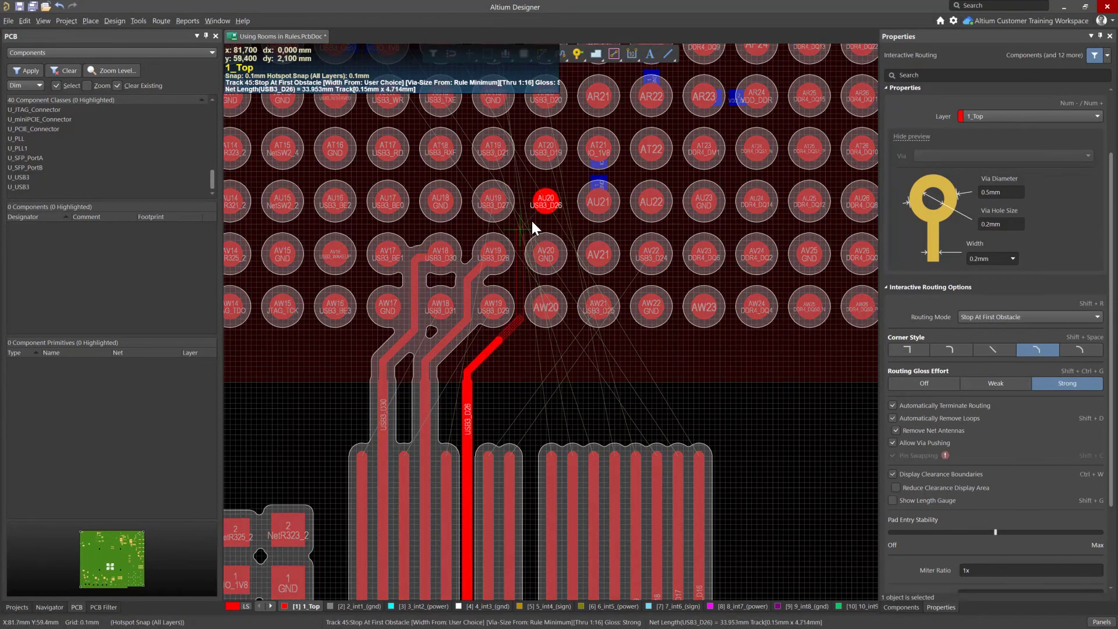
{"action": "left_click", "coordinate": [543, 198]}
Drop vias beside pad AU19 for USB3_D27 and pad AT19 for USB3_D21
{"action": "left_click", "coordinate": [476, 204]}
{"action": "key", "text": "KP_Multiply"}
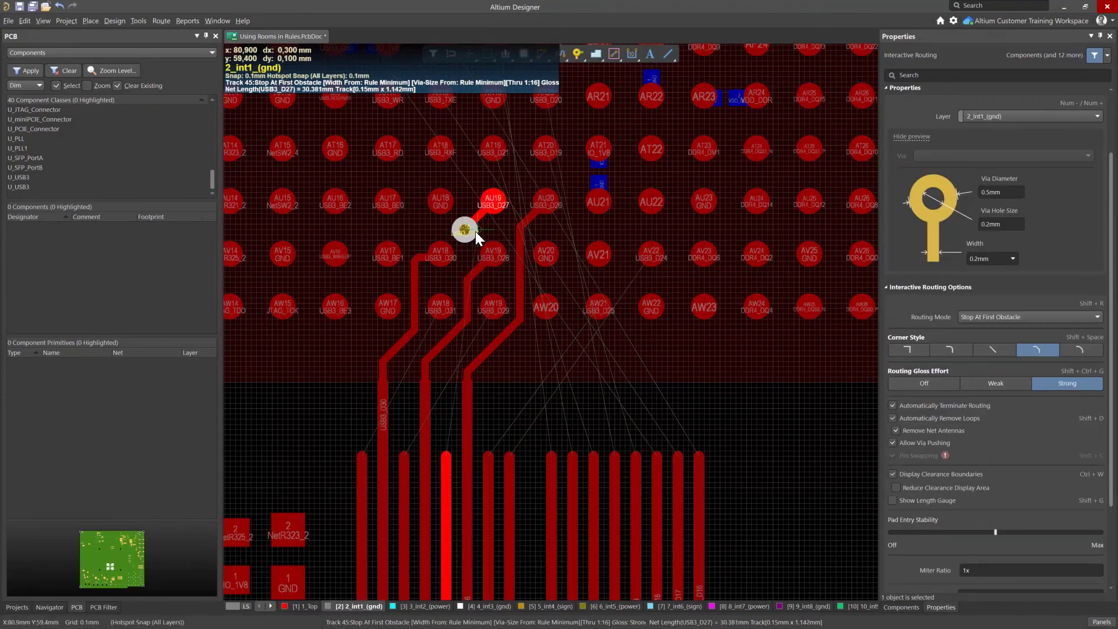
{"action": "left_click", "coordinate": [475, 232]}
{"action": "left_click", "coordinate": [494, 156]}
{"action": "key", "text": "KP_Multiply"}
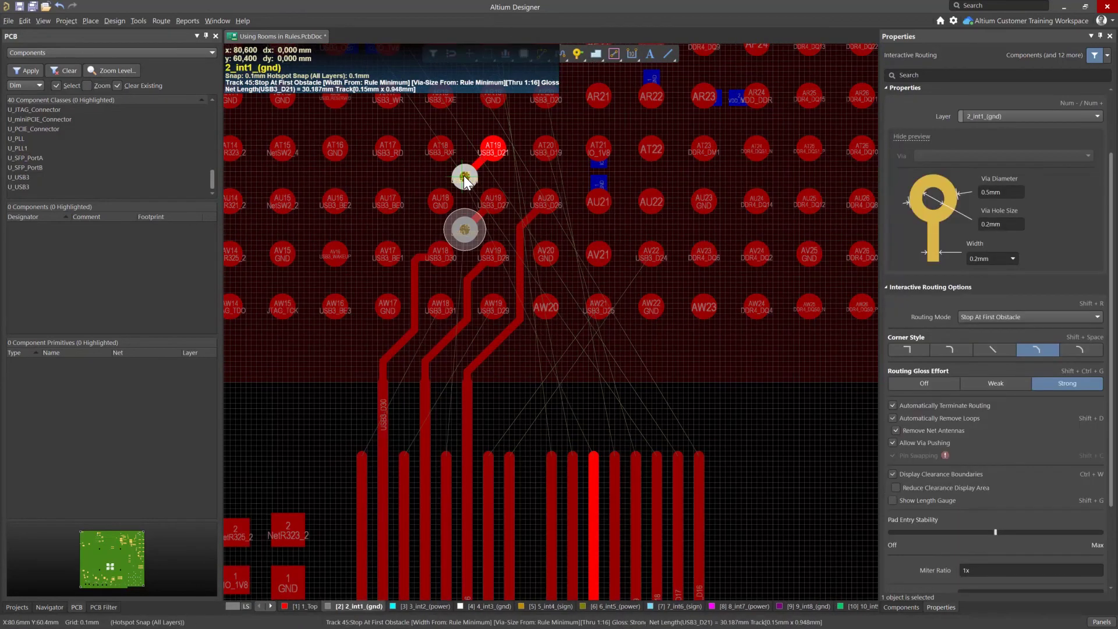
Set interactive routing Track Width Mode and Via Size Mode to Rule Minimum
{"action": "right_click", "coordinate": [465, 175]}
{"action": "left_click", "coordinate": [465, 173]}
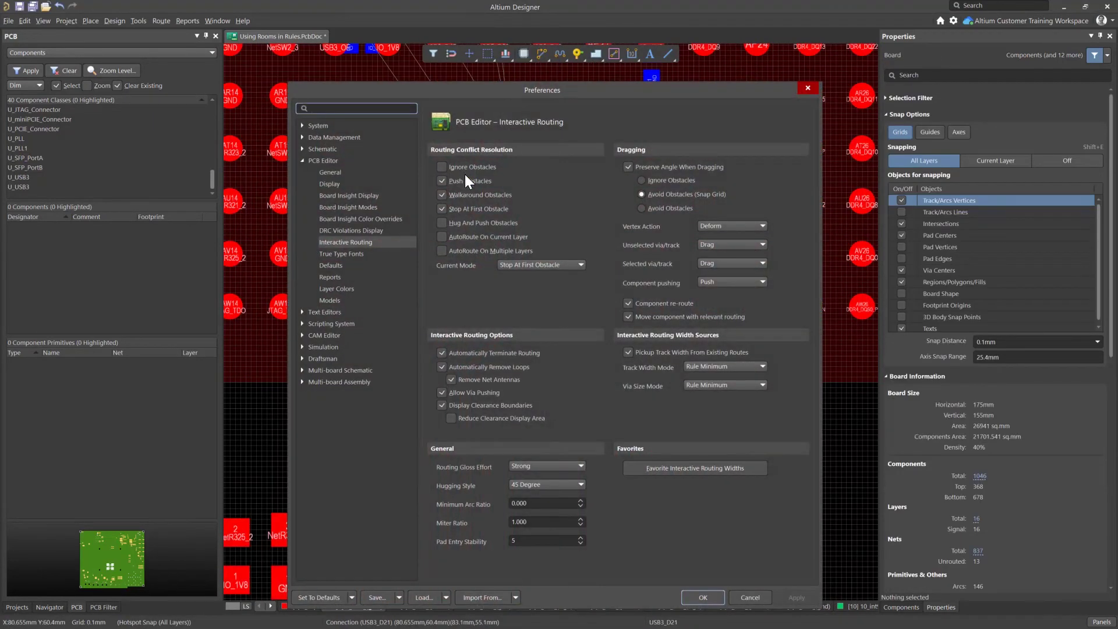
{"action": "left_click", "coordinate": [725, 367]}
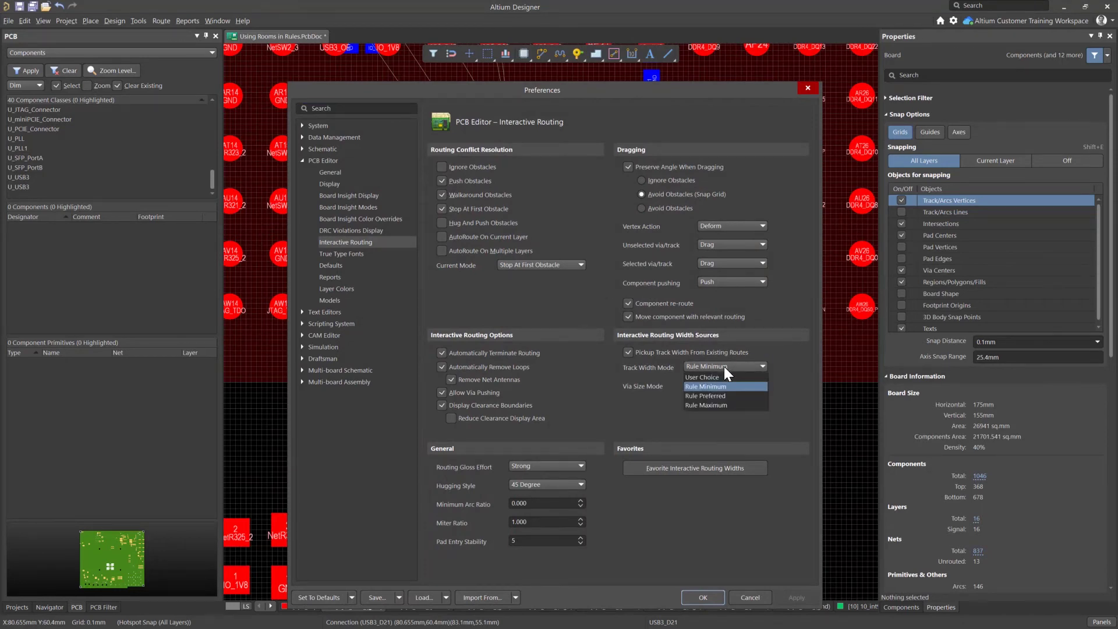
{"action": "left_click", "coordinate": [724, 366]}
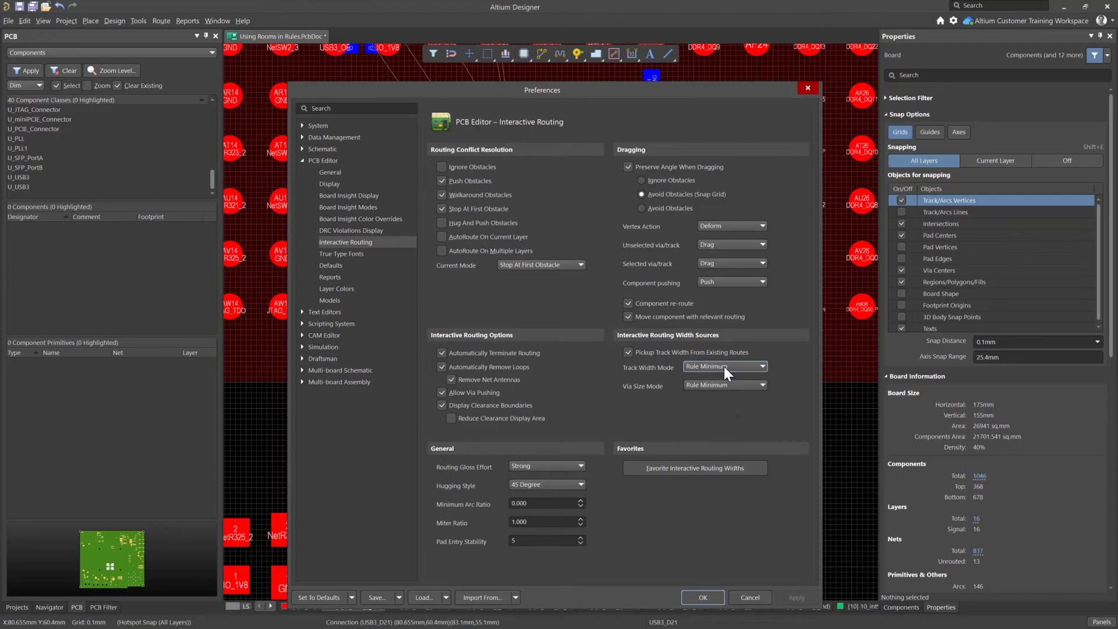
{"action": "left_click", "coordinate": [719, 383]}
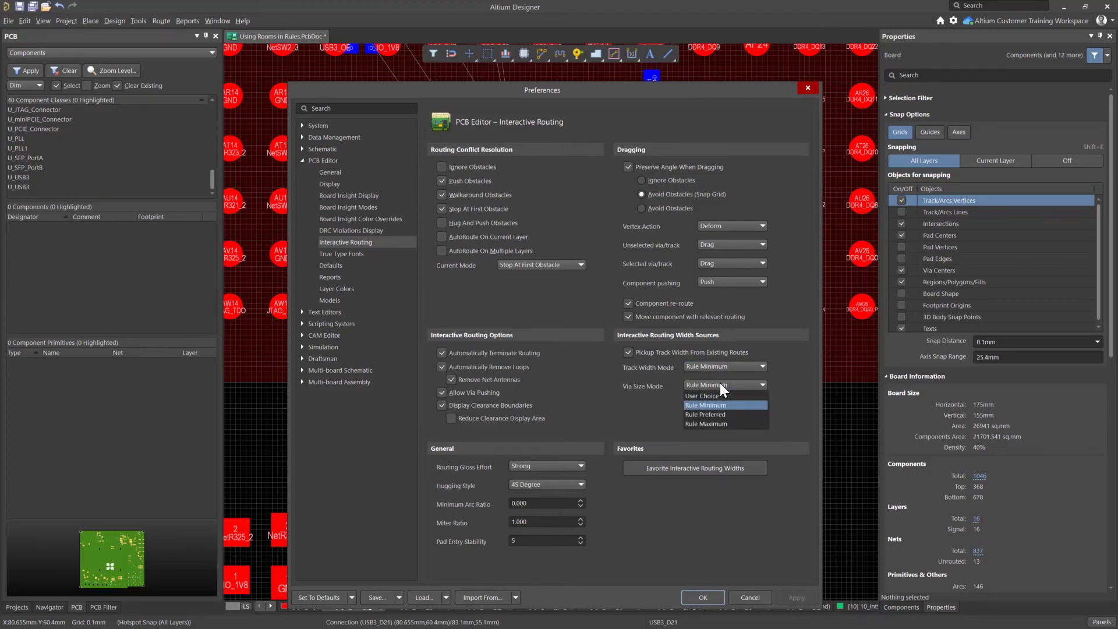
{"action": "left_click", "coordinate": [720, 383]}
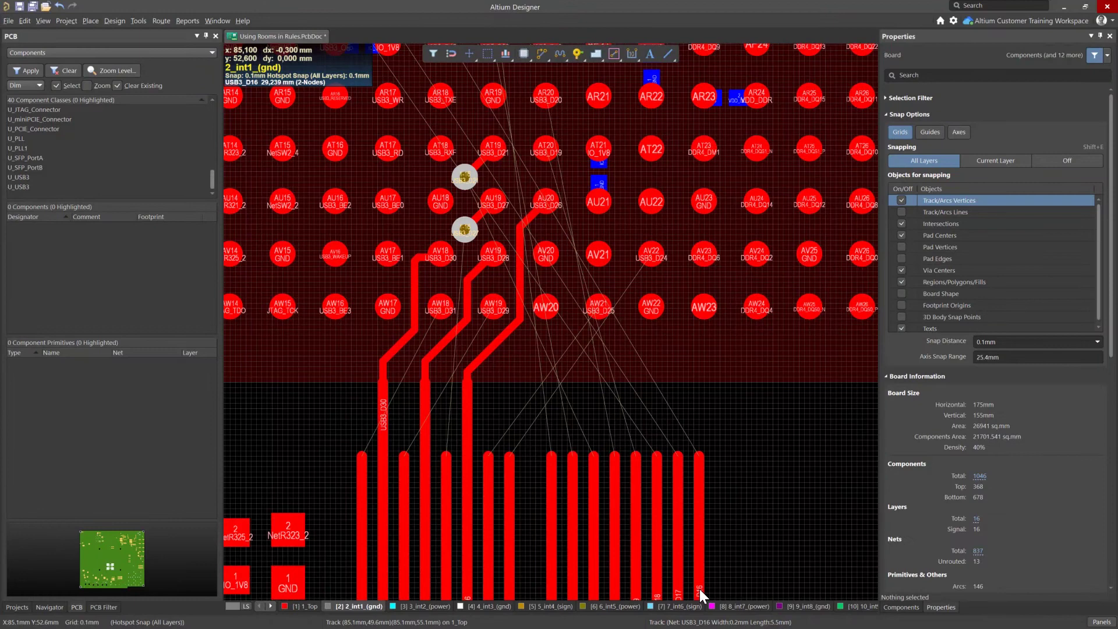
Reopen the rules editor and replace the Clearance_CPU query with TouchesRoom, then InRegion
{"action": "key", "text": "d"}
{"action": "key", "text": "r"}
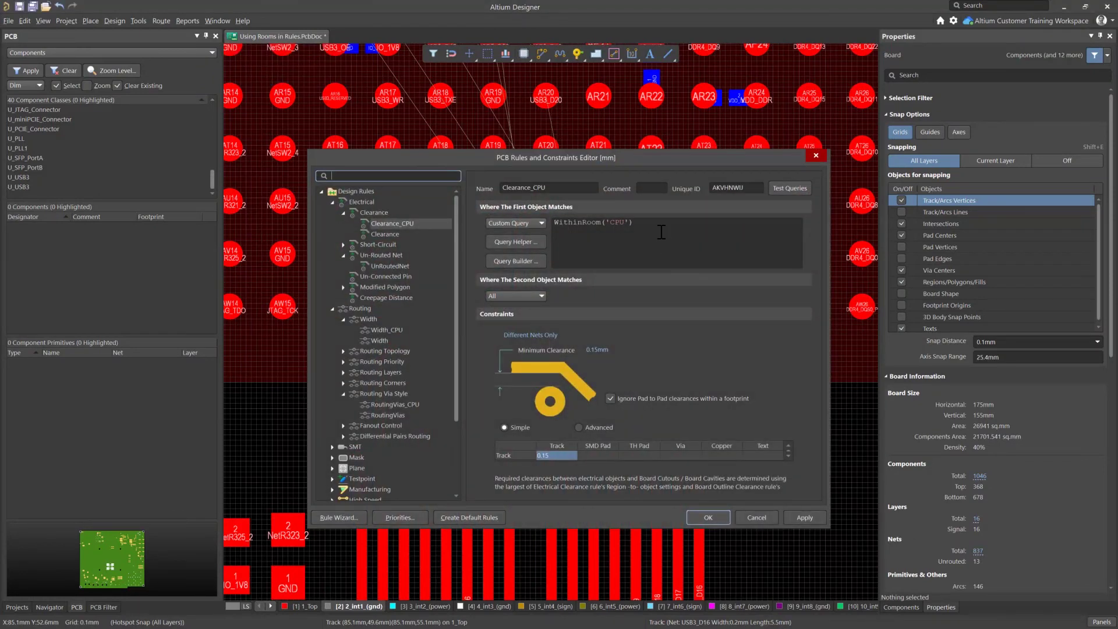
{"action": "left_click", "coordinate": [659, 227]}
{"action": "key", "text": "ctrl+a"}
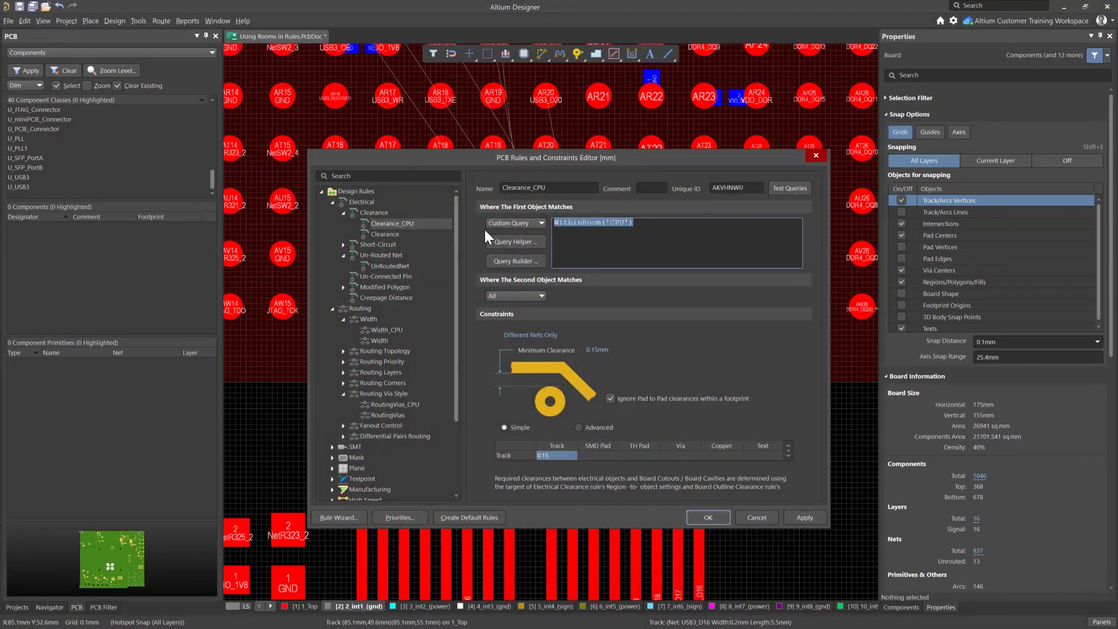
{"action": "type", "text": "Tou"}
{"action": "double_click", "coordinate": [569, 235]}
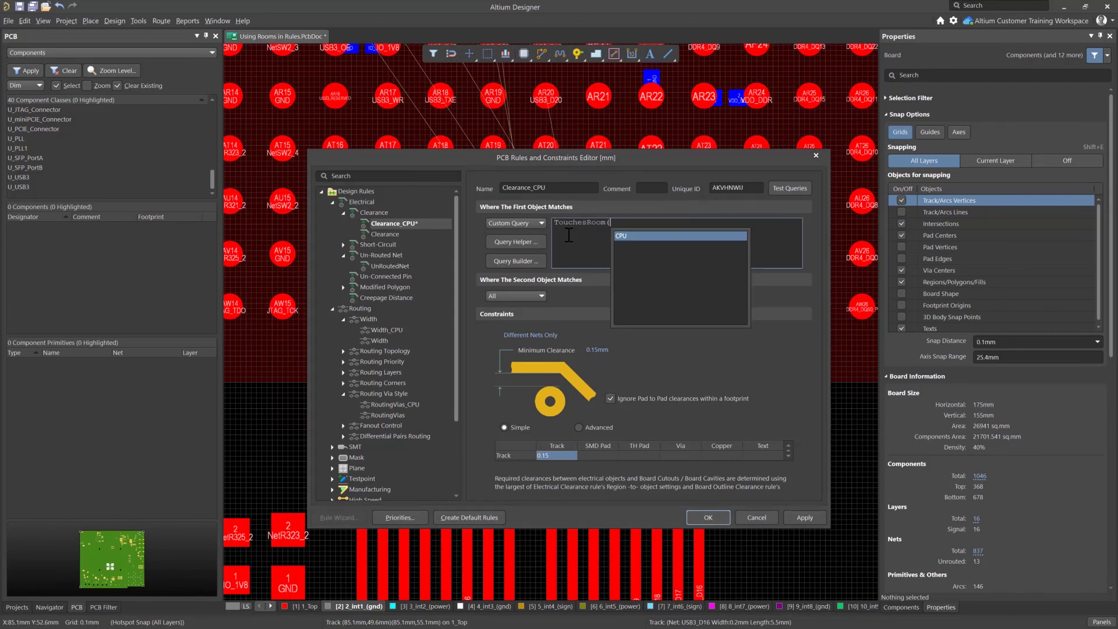
{"action": "key", "text": "ctrl+a"}
{"action": "type", "text": "Inre"}
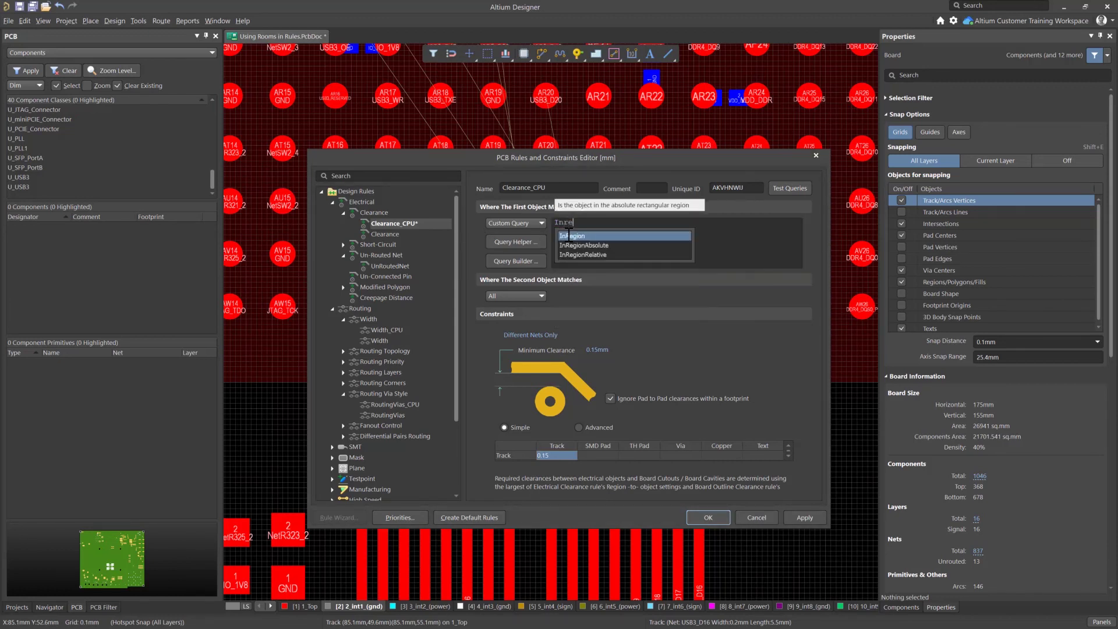
{"action": "double_click", "coordinate": [569, 236]}
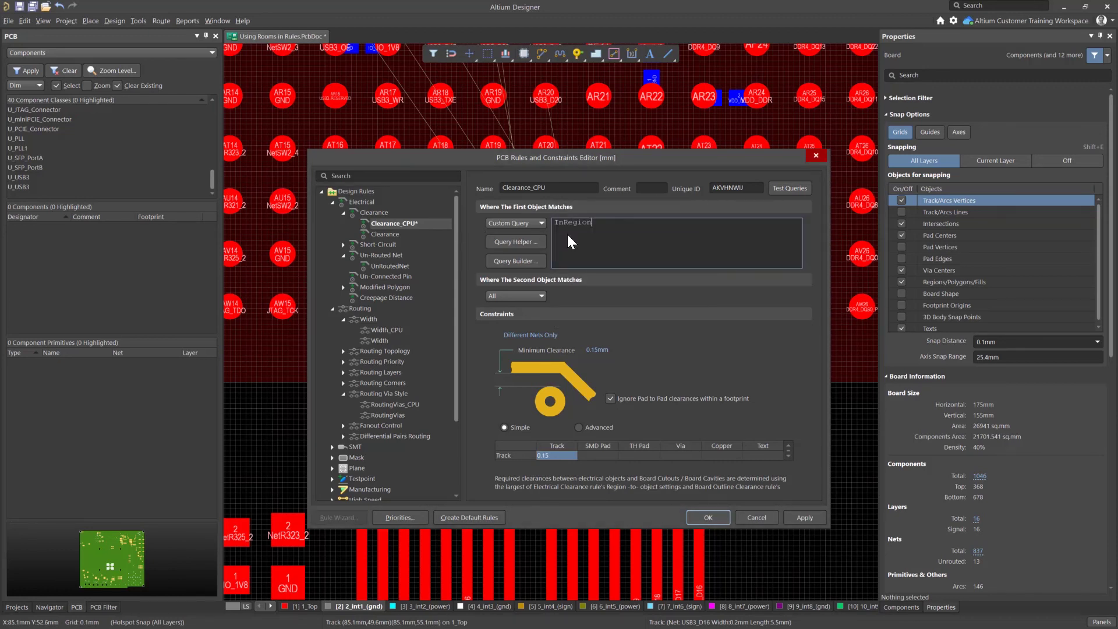